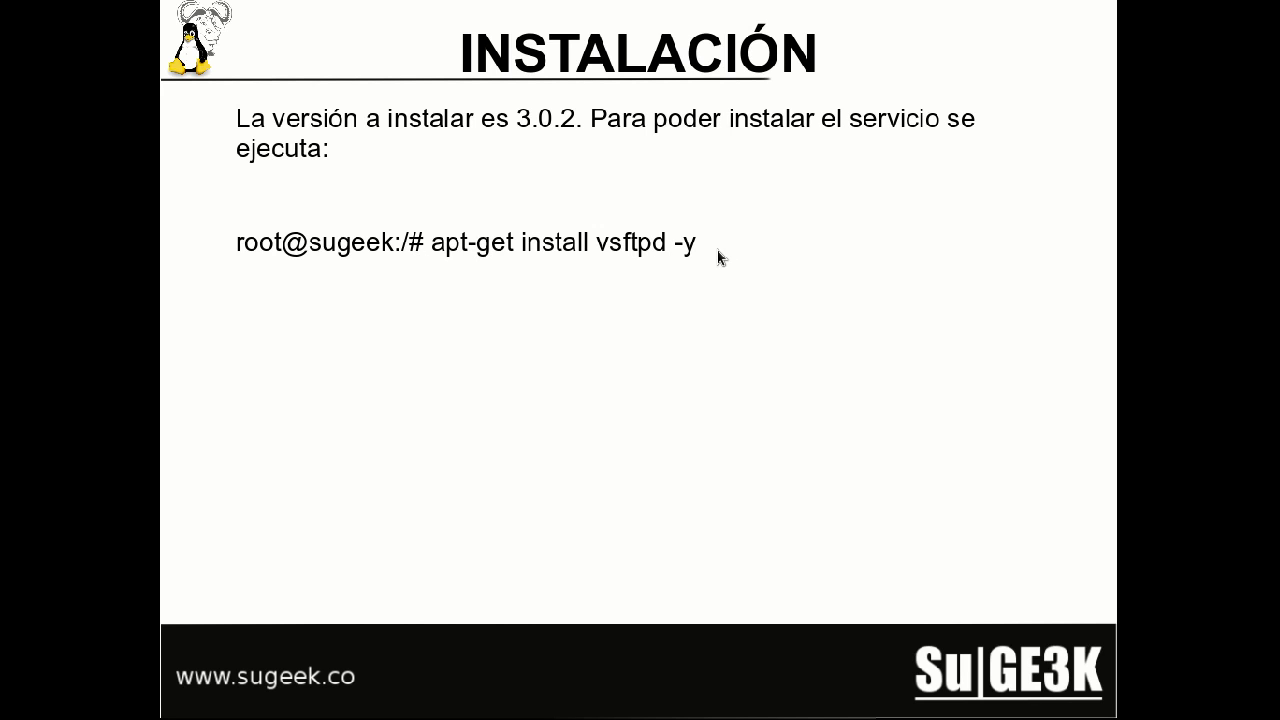
Step: Exit the Instalación slideshow at the apt-get install vsftpd -y slide
key(Escape)
Step: Run apt-get install vsftpd -y in the Debian VM and review the installation output
key(super)
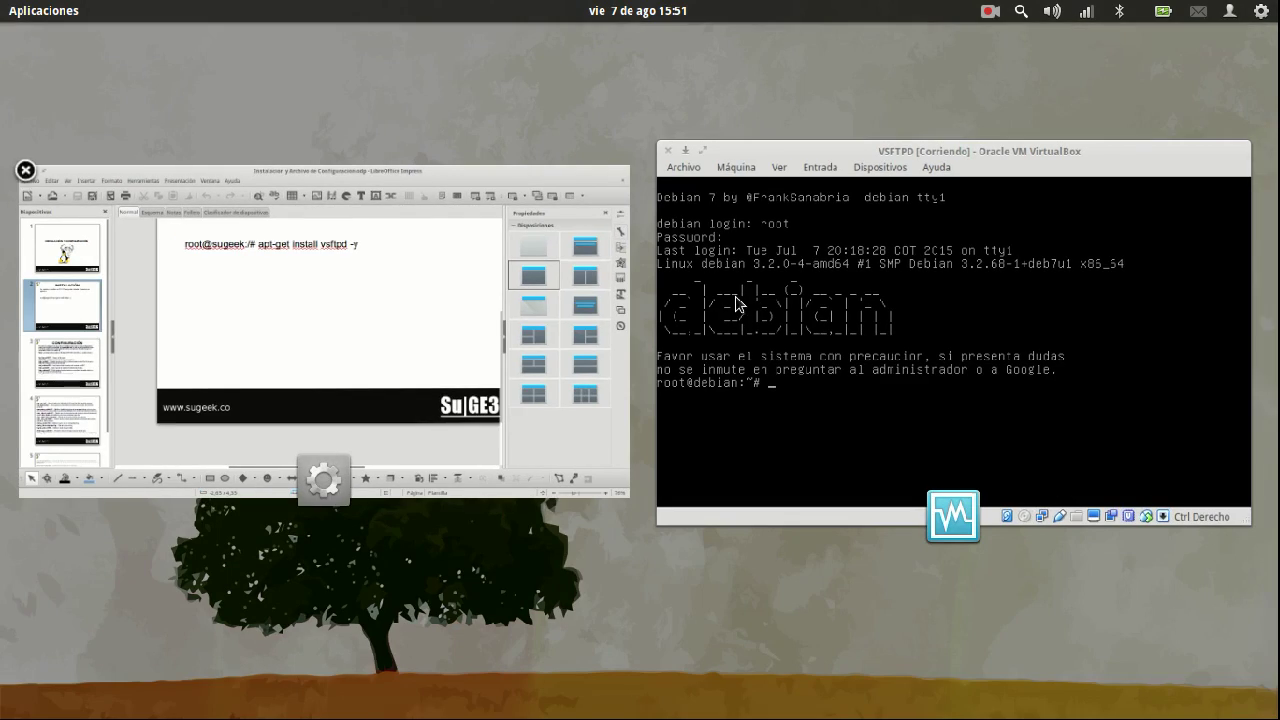
text(apt-get install vsftpd -)
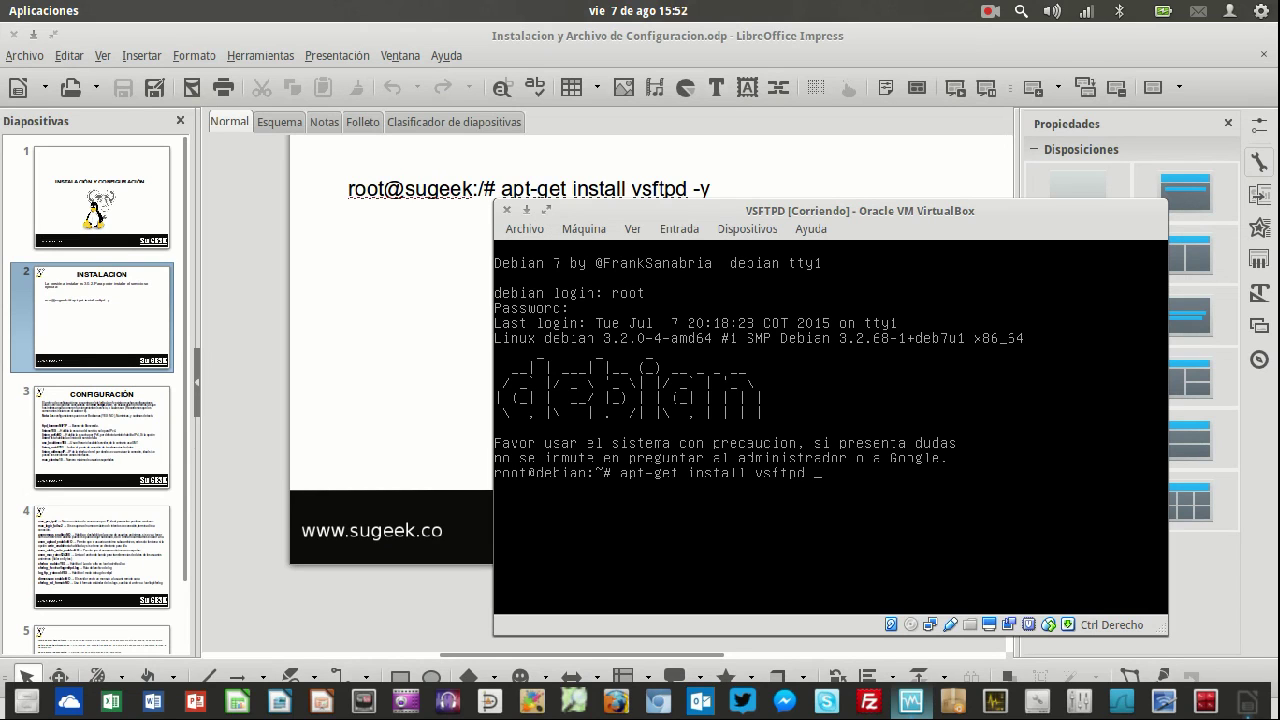
text(y)
key(Return)
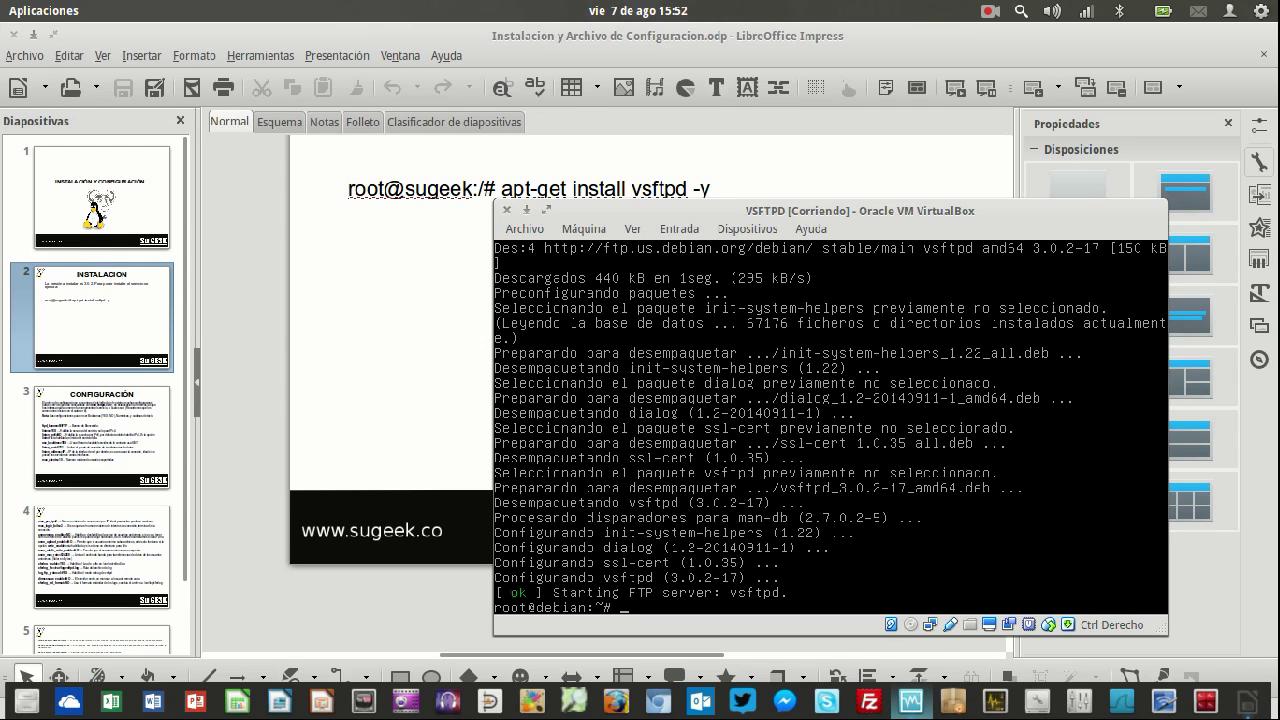
key(shift+Page_Up)
key(shift+Page_Up)
Step: Show the Configuración slide (slide 3) in Impress
click(75, 462)
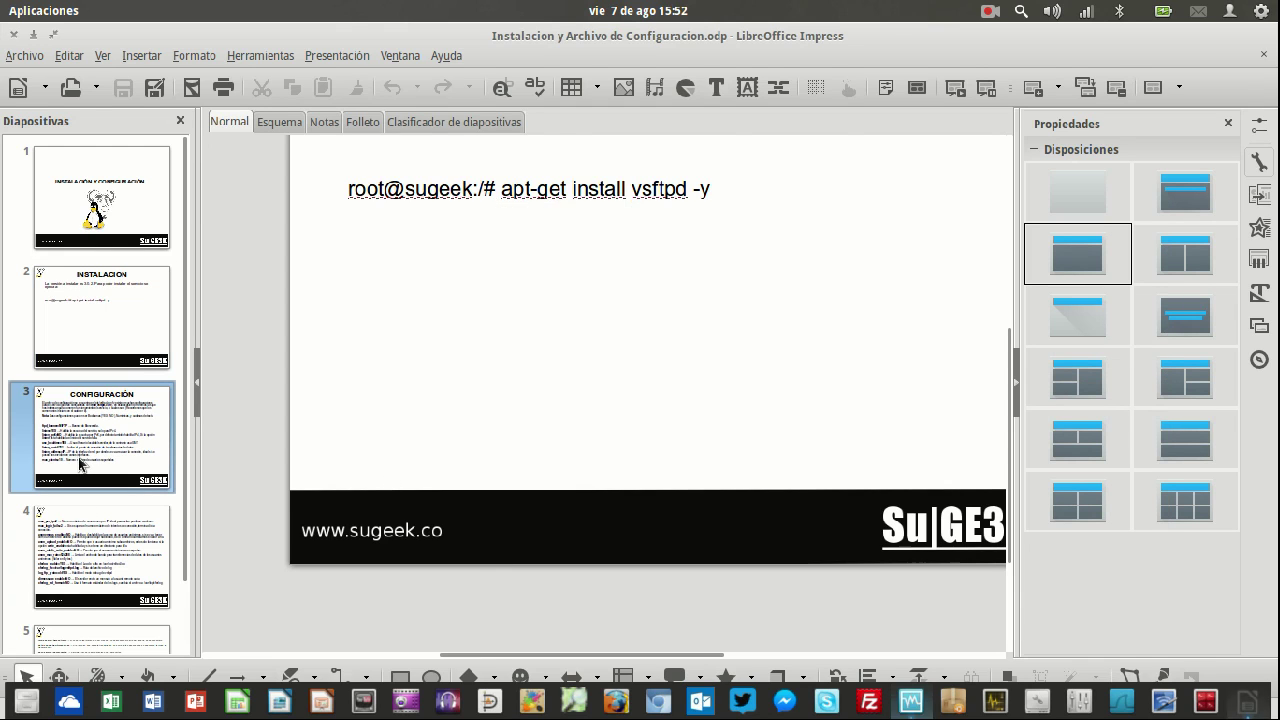
scroll(614, 310, up, 1)
scroll(614, 310, up, 1)
scroll(614, 310, up, 1)
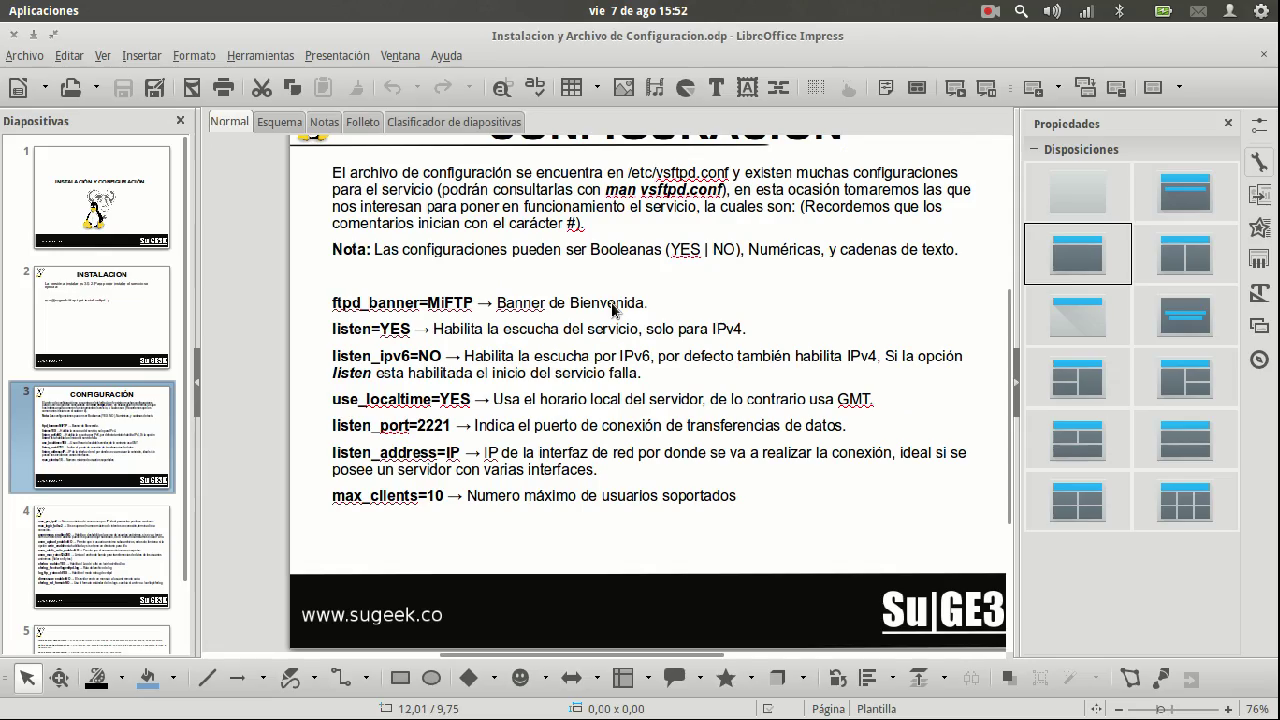
Step: Switch to the Debian VM and change into the /etc directory
key(super)
click(760, 400)
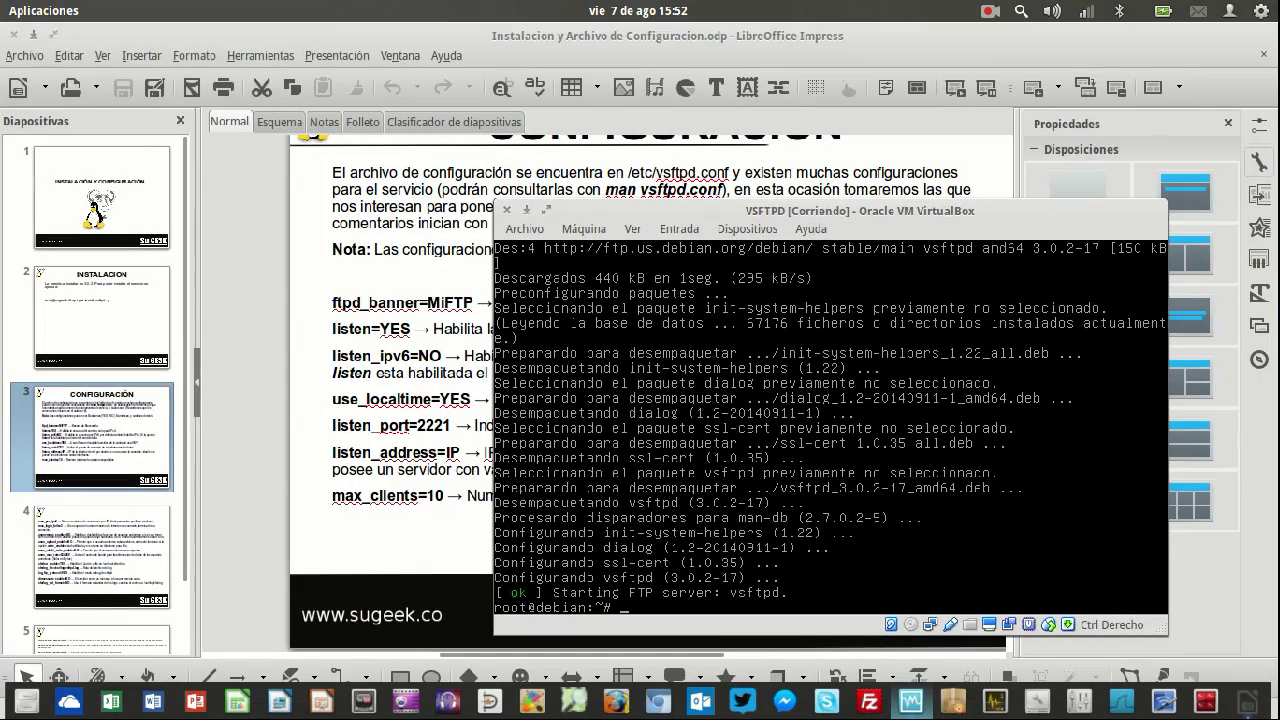
text(cd /t)
key(BackSpace)
text(etc/vsftpd)
key(BackSpace)
key(BackSpace)
key(BackSpace)
key(BackSpace)
key(BackSpace)
key(BackSpace)
key(BackSpace)
key(Return)
Step: Confirm the working directory with pwd and prepare the nano vsftpd.conf command
text(nano vs)
key(Tab)
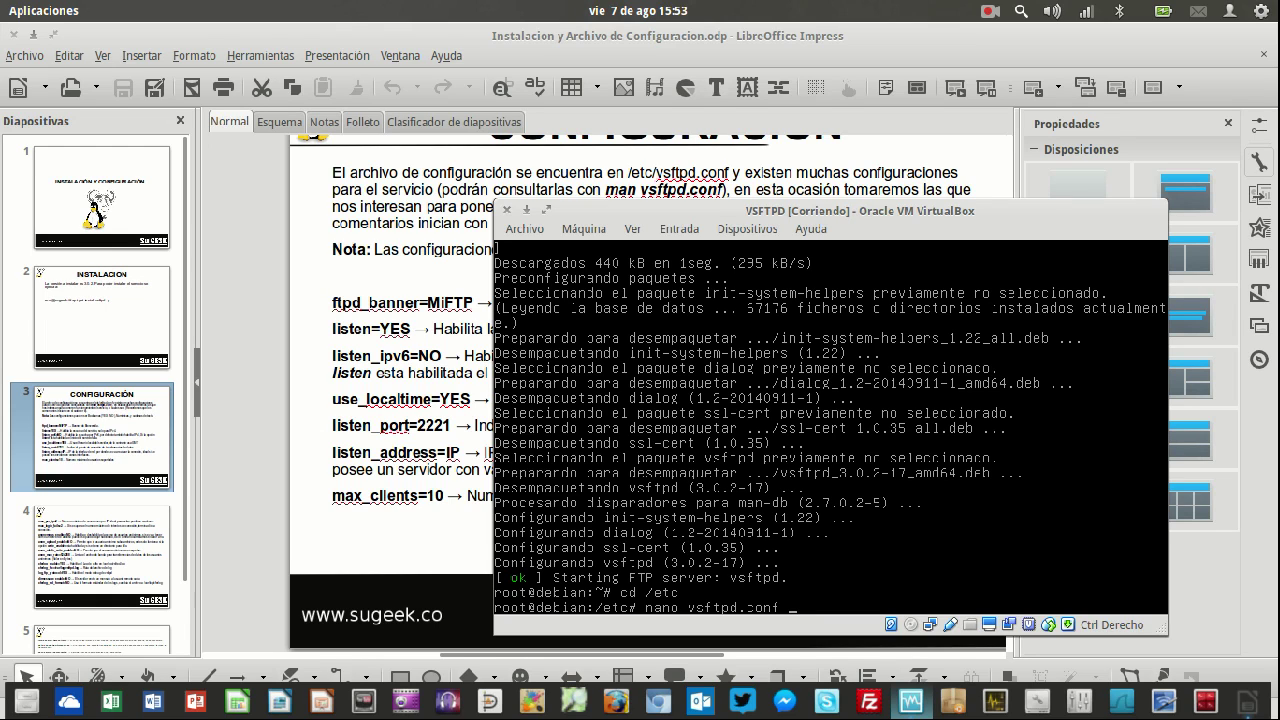
key(ctrl+c)
text(pwd)
key(Return)
text(nano vs)
key(Tab)
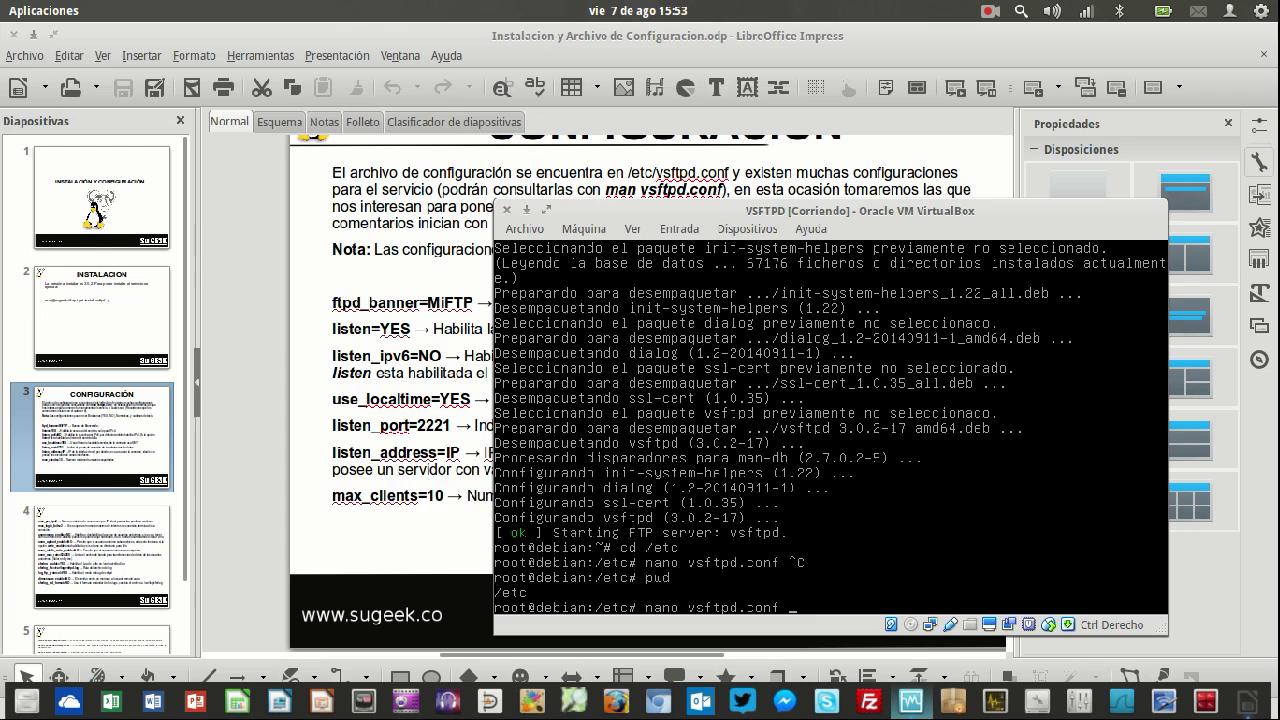
Step: Open vsftpd.conf in nano, page through its settings, and exit without changes
key(Return)
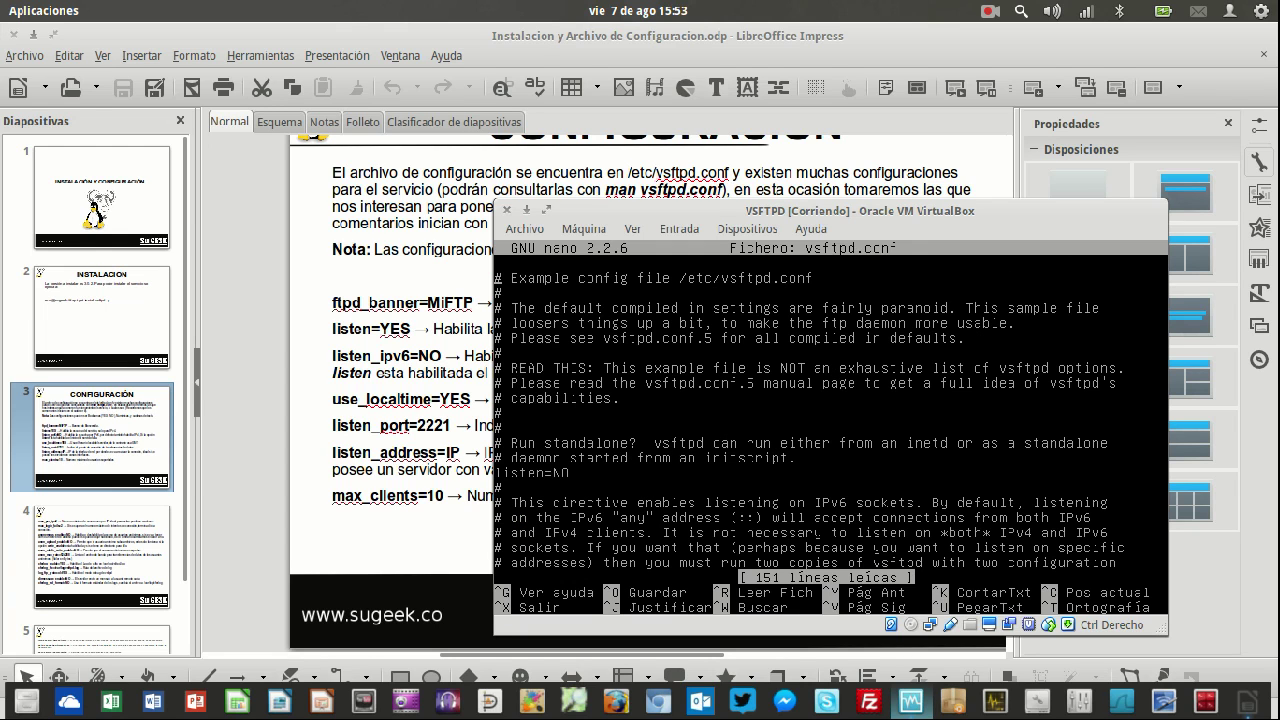
key(Down)
key(Down)
key(Down)
key(Down)
key(Down)
key(Down)
key(Down)
key(Down)
key(Down)
key(Down)
key(Down)
key(Down)
key(Down)
key(Down)
key(Down)
key(Down)
key(Down)
key(Down)
key(Down)
key(Down)
key(Down)
key(Down)
key(Down)
key(Down)
key(Down)
key(Down)
key(Down)
key(Down)
key(Down)
key(Down)
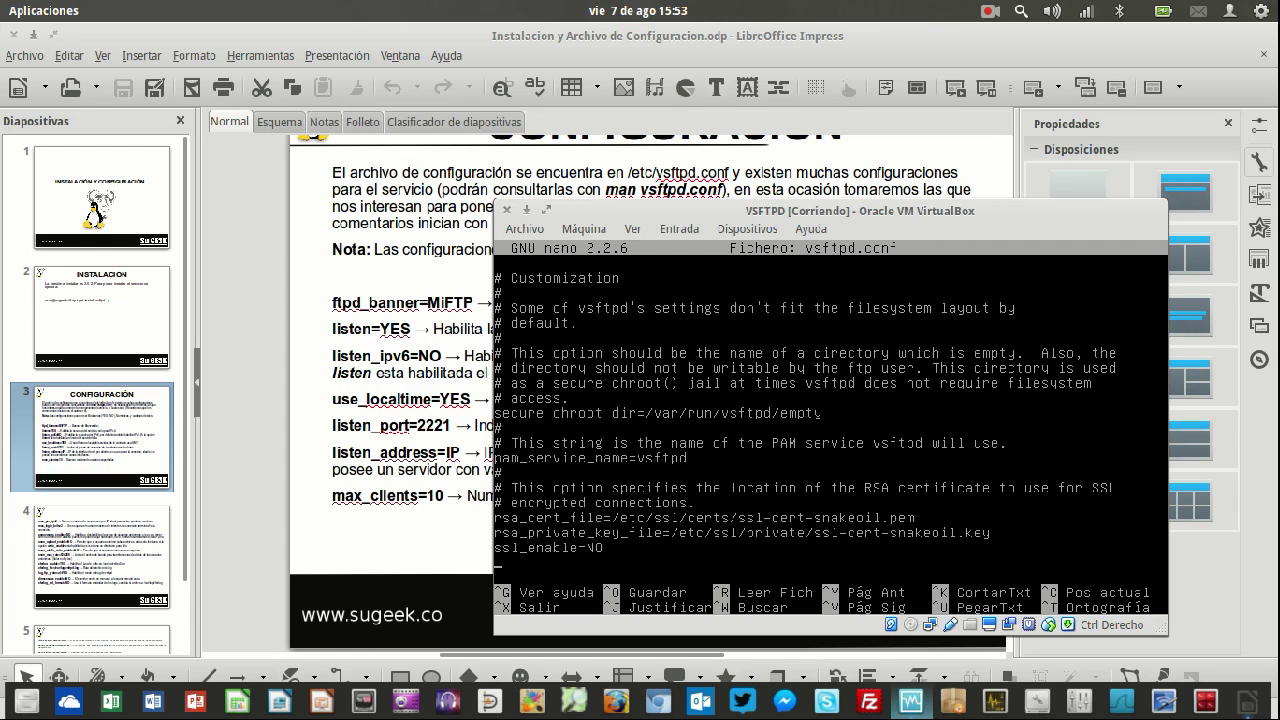
key(Page_Up)
key(Page_Up)
key(Page_Up)
key(Page_Up)
key(Page_Up)
key(Page_Up)
key(Page_Down)
key(Page_Down)
key(Page_Down)
key(Page_Down)
key(Page_Up)
key(Page_Up)
key(Page_Up)
key(Page_Up)
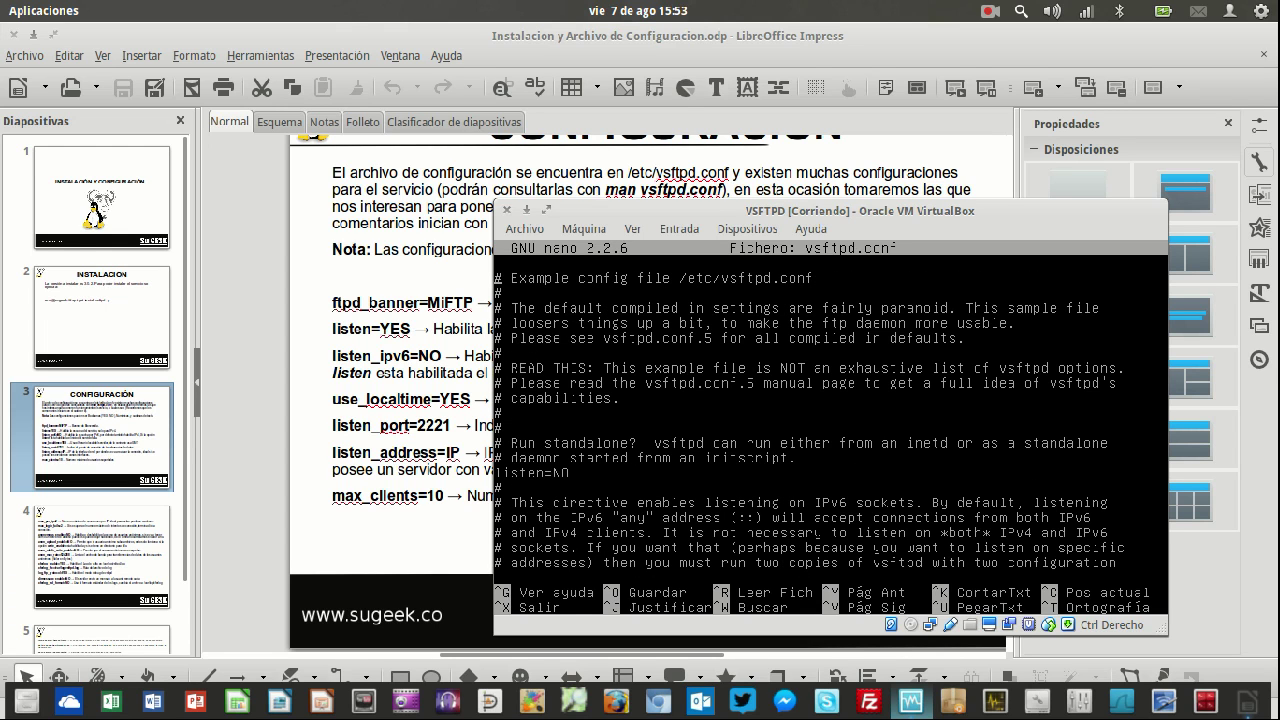
key(ctrl+x)
Step: Open the vsftpd.conf manual page, correcting the mistyped man vsftpd-conf command
text(man vsftpd-conf)
key(Return)
key(Up)
key(Left)
key(Left)
key(Left)
key(BackSpace)
text(.)
key(Return)
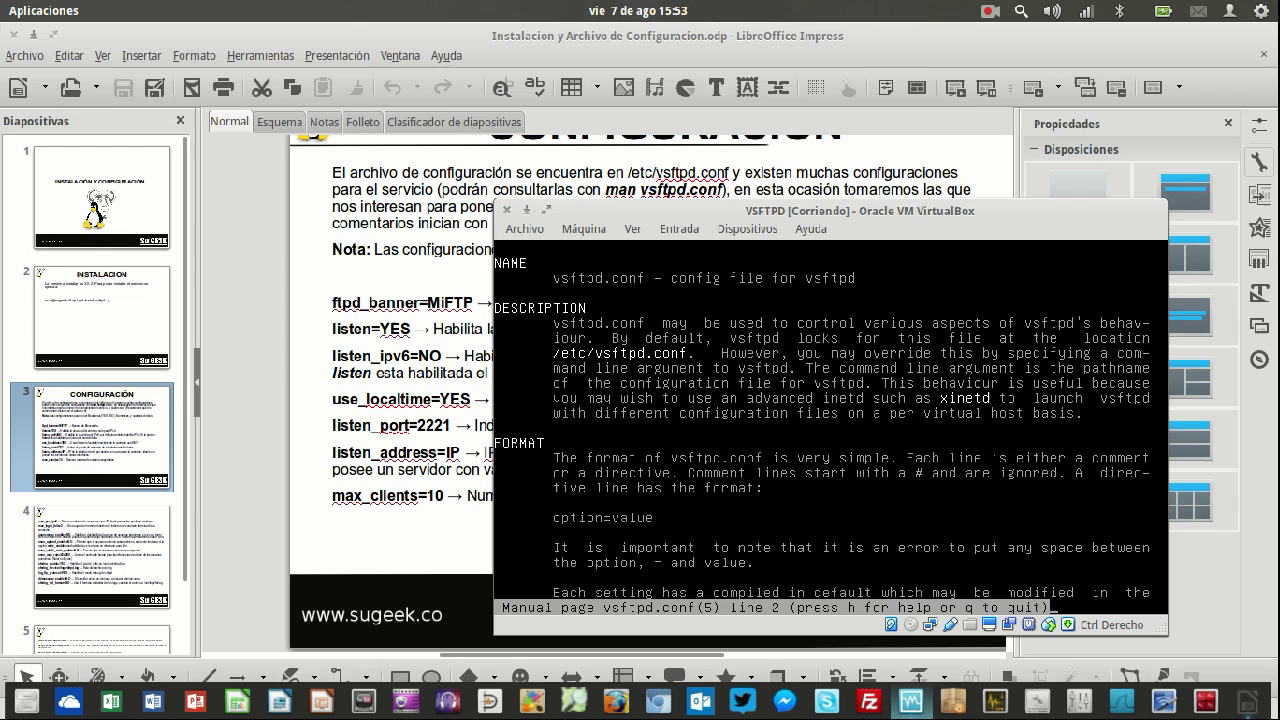
Step: Browse the vsftpd.conf manual page, quit it, and clear the console
key(Down)
key(Down)
key(Down)
key(Down)
key(Down)
key(Down)
key(Down)
key(Down)
key(Down)
key(Down)
key(Down)
key(Down)
key(Down)
key(Down)
key(Down)
key(Down)
key(Down)
key(Down)
key(Down)
key(Down)
key(Down)
key(Down)
key(Down)
key(Down)
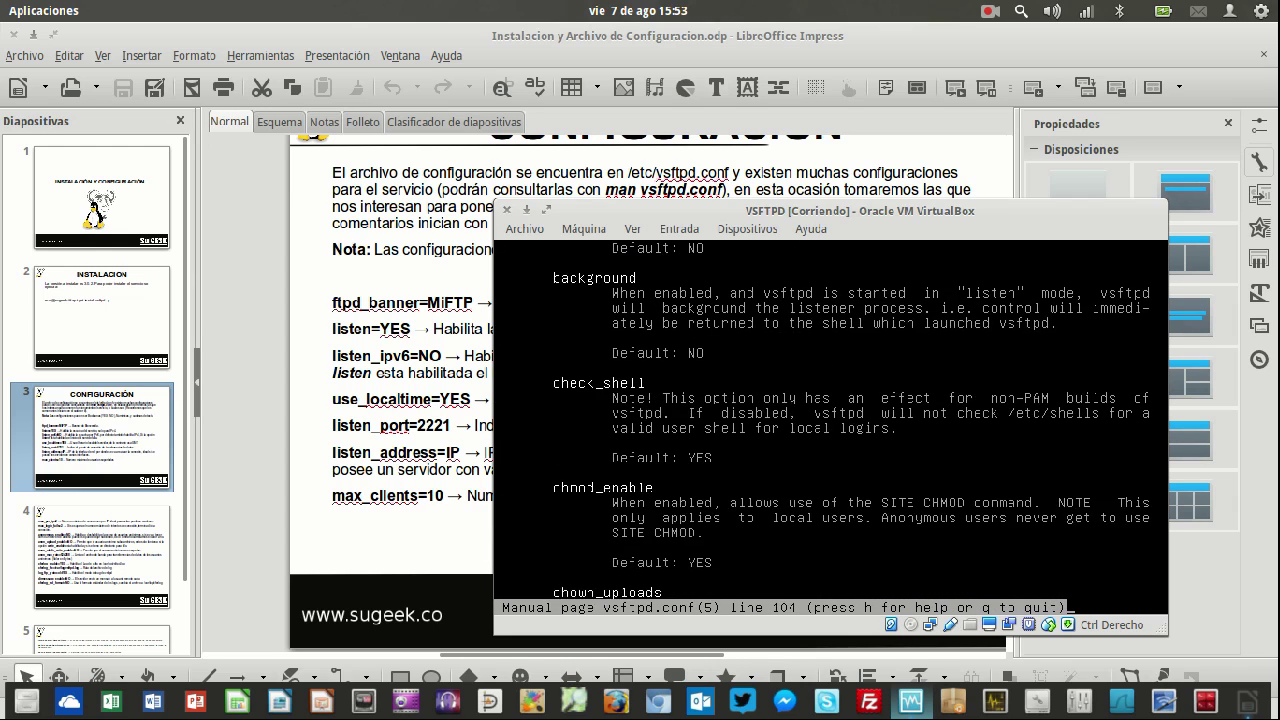
key(Down)
key(Down)
key(Down)
key(Page_Down)
key(Page_Down)
key(Page_Down)
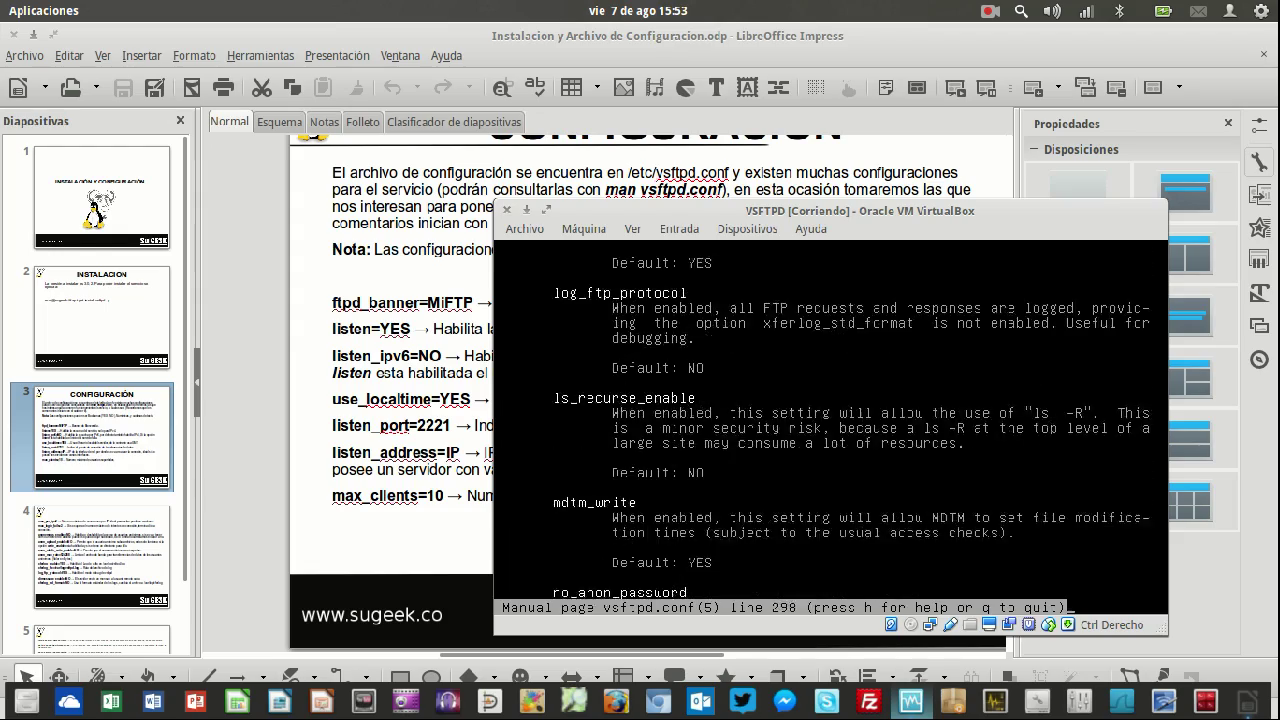
key(Page_Down)
key(Page_Down)
key(Page_Down)
key(Page_Down)
key(Page_Down)
key(Page_Down)
key(Page_Down)
key(Page_Down)
key(Page_Down)
key(Page_Up)
key(Page_Up)
key(Page_Up)
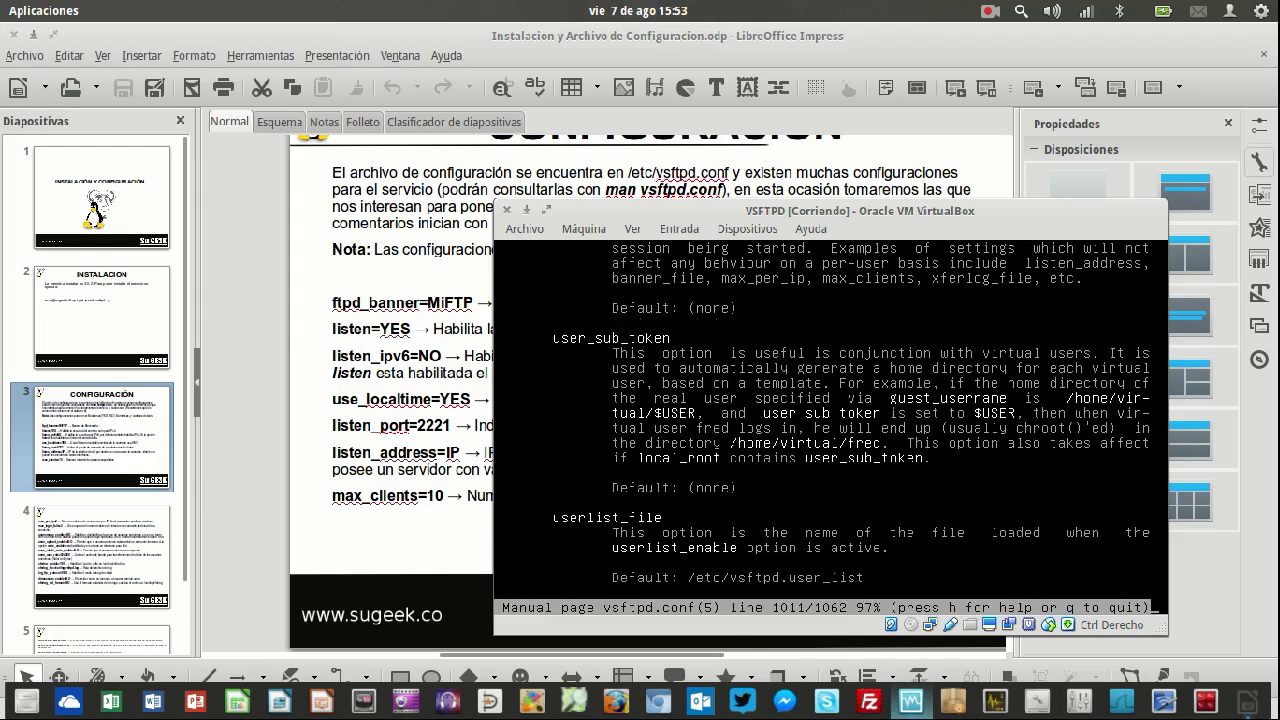
key(Page_Up)
key(Page_Up)
key(Page_Up)
key(Page_Up)
key(Page_Up)
key(Page_Up)
key(Page_Up)
key(Page_Up)
key(Page_Up)
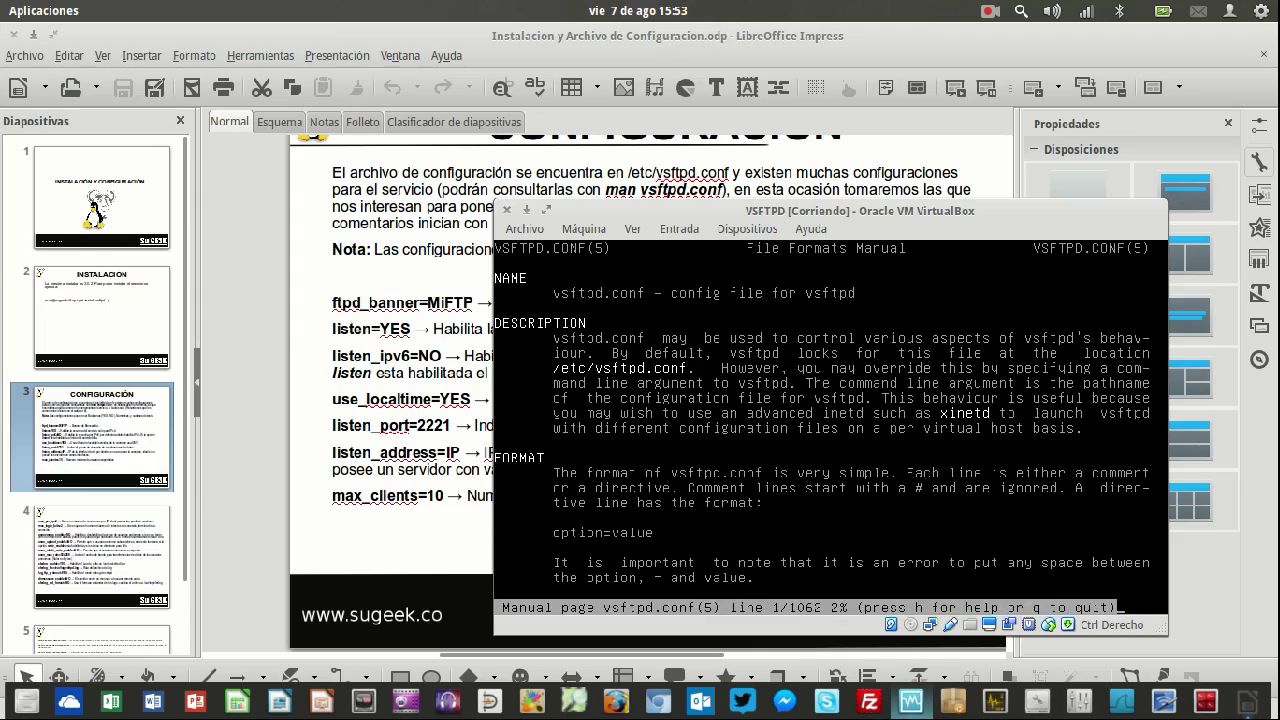
key(q)
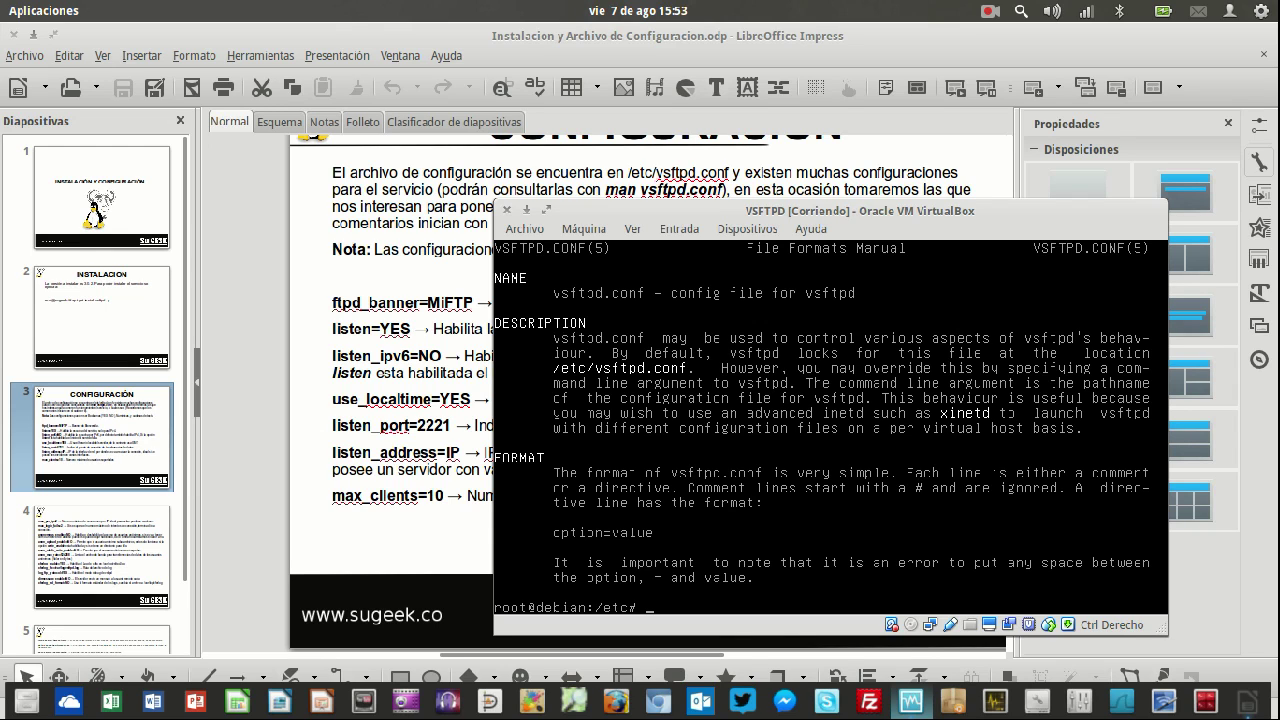
key(ctrl+l)
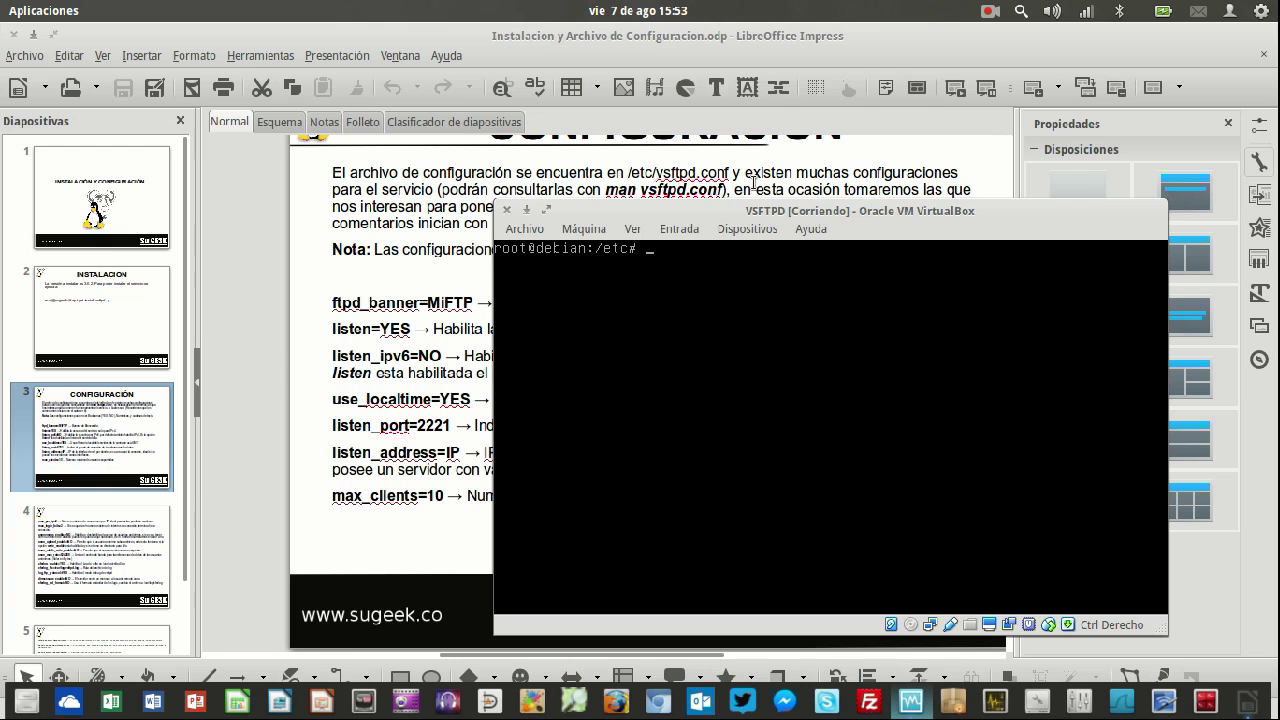
Step: Position the VirtualBox window over the right side of the slide
mouse_move(745, 210)
mouse_down()
mouse_move(579, 280)
mouse_move(521, 269)
mouse_move(578, 266)
mouse_up()
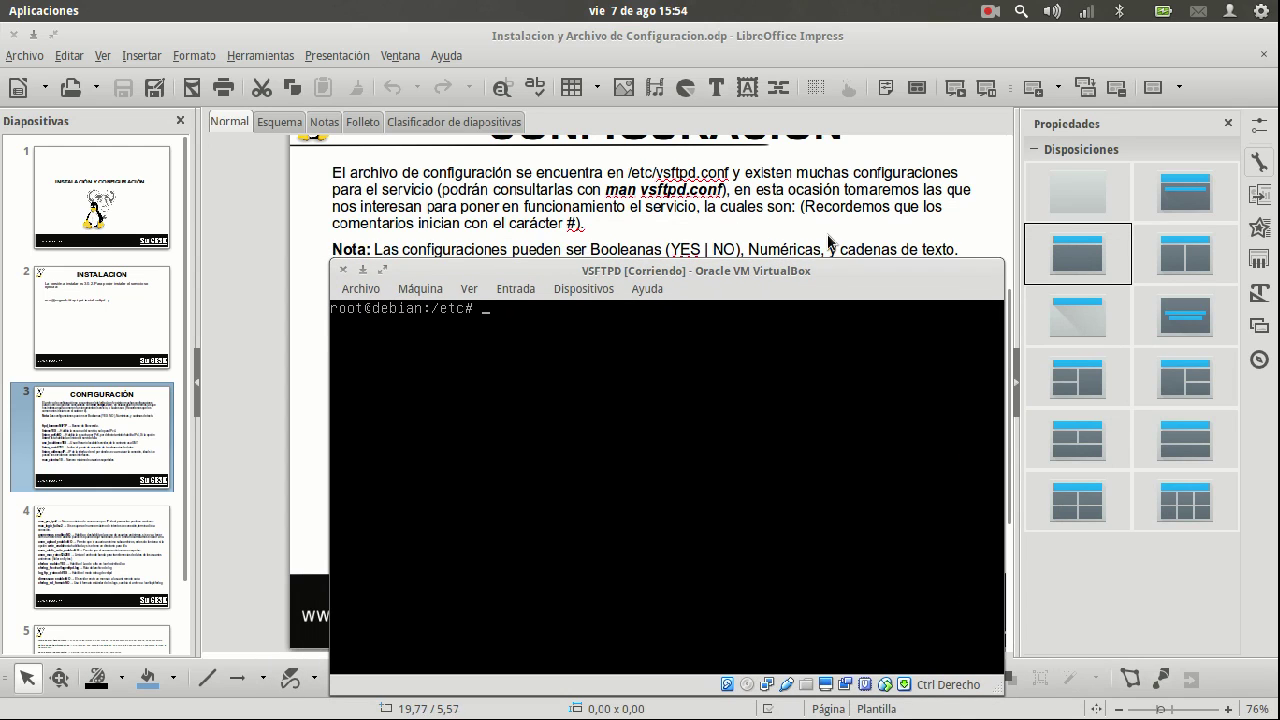
drag(659, 267, 716, 265)
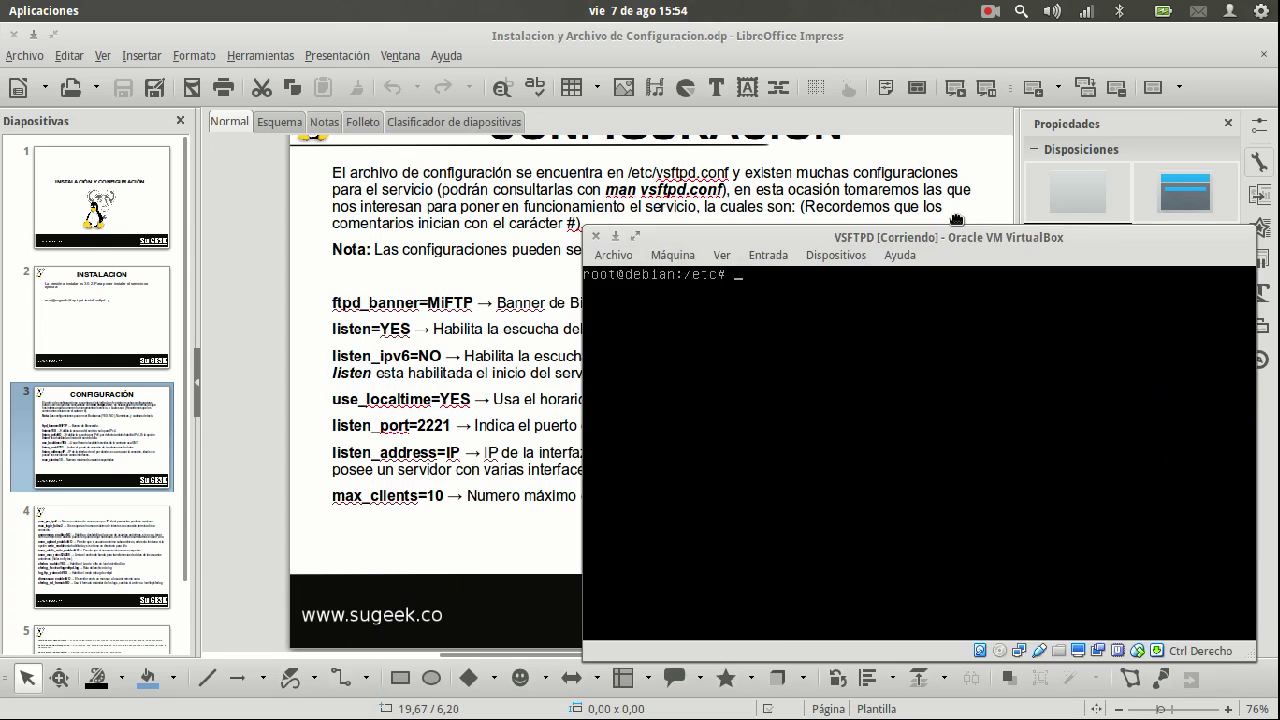
drag(716, 266, 805, 207)
Step: Open vsftpd.conf in nano again, using Tab completion for the file name
text(naro f)
key(BackSpace)
text(vsf)
key(Tab)
key(Return)
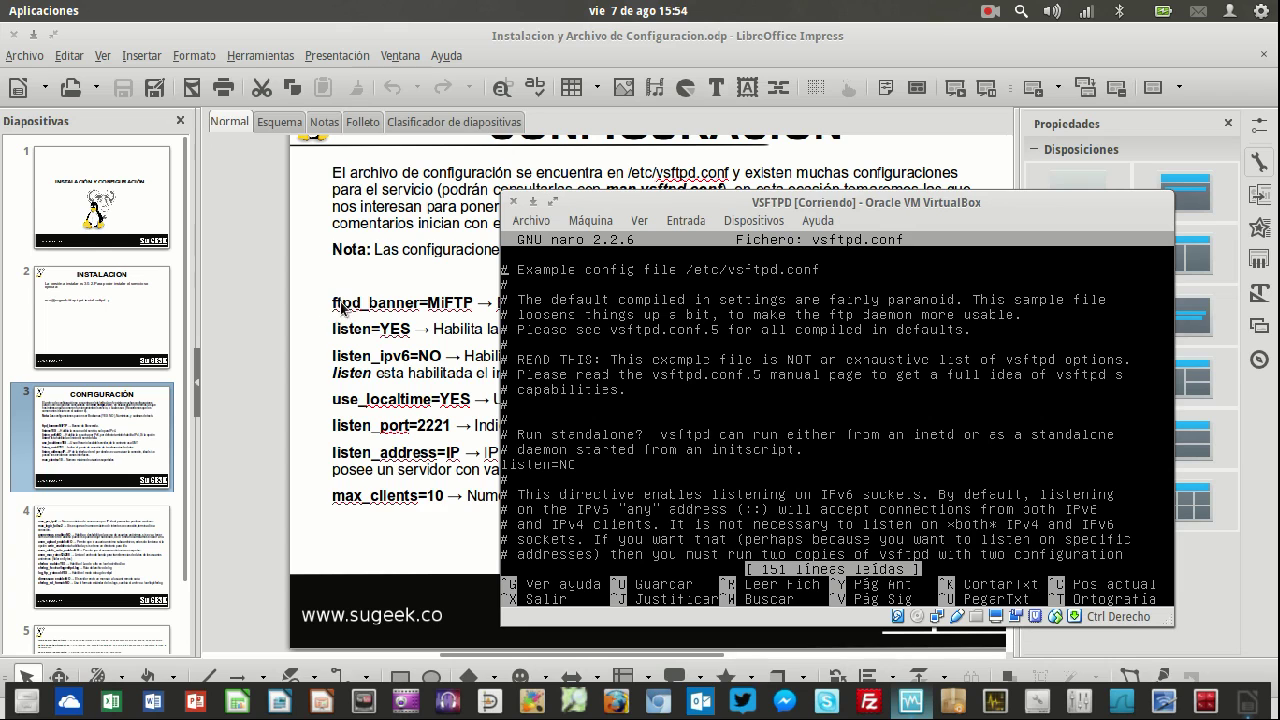
Step: Duplicate the Configuración slide, then delete the duplicate after checking slides 4 and 5
click(362, 268)
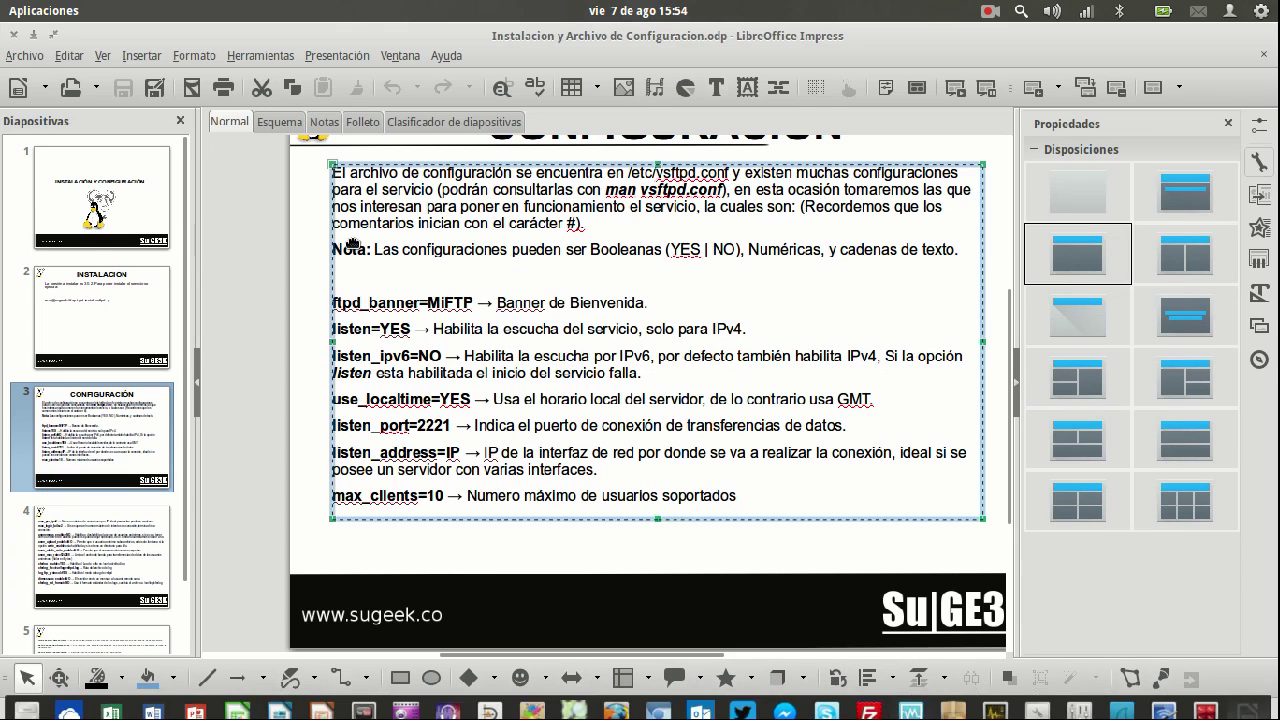
click(80, 556)
key(ctrl+v)
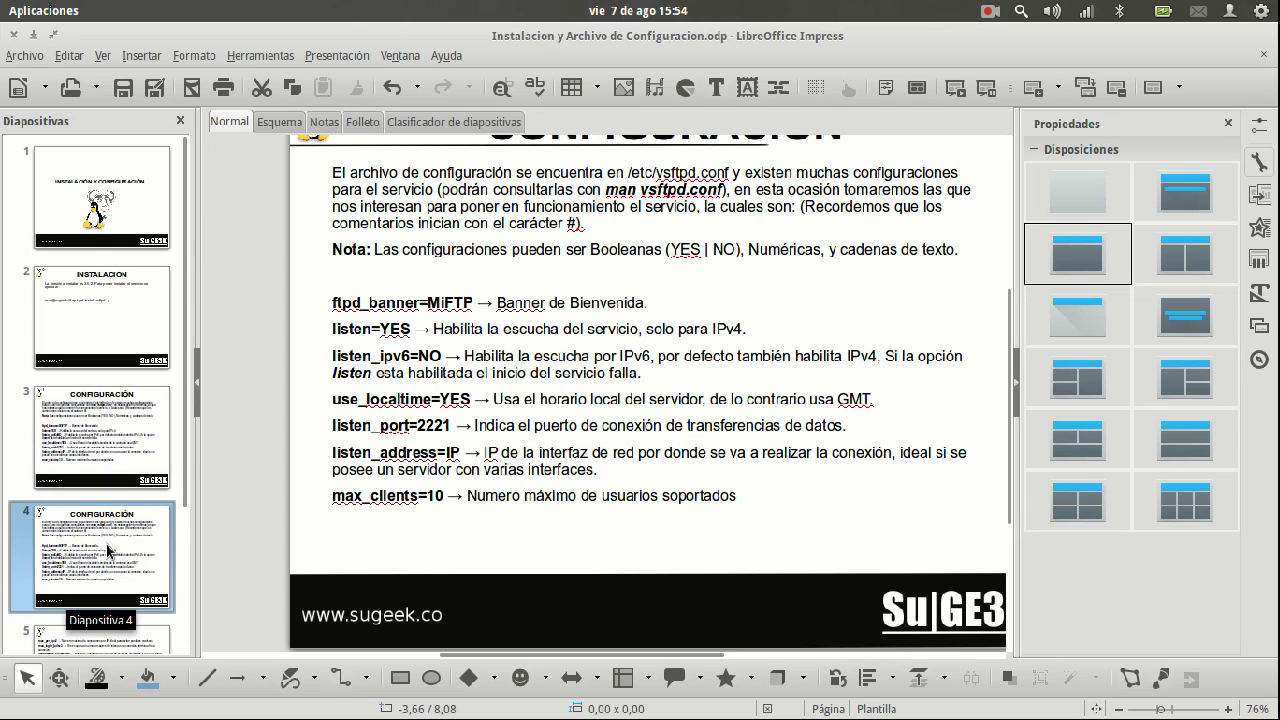
click(125, 448)
scroll(115, 560, down, 2)
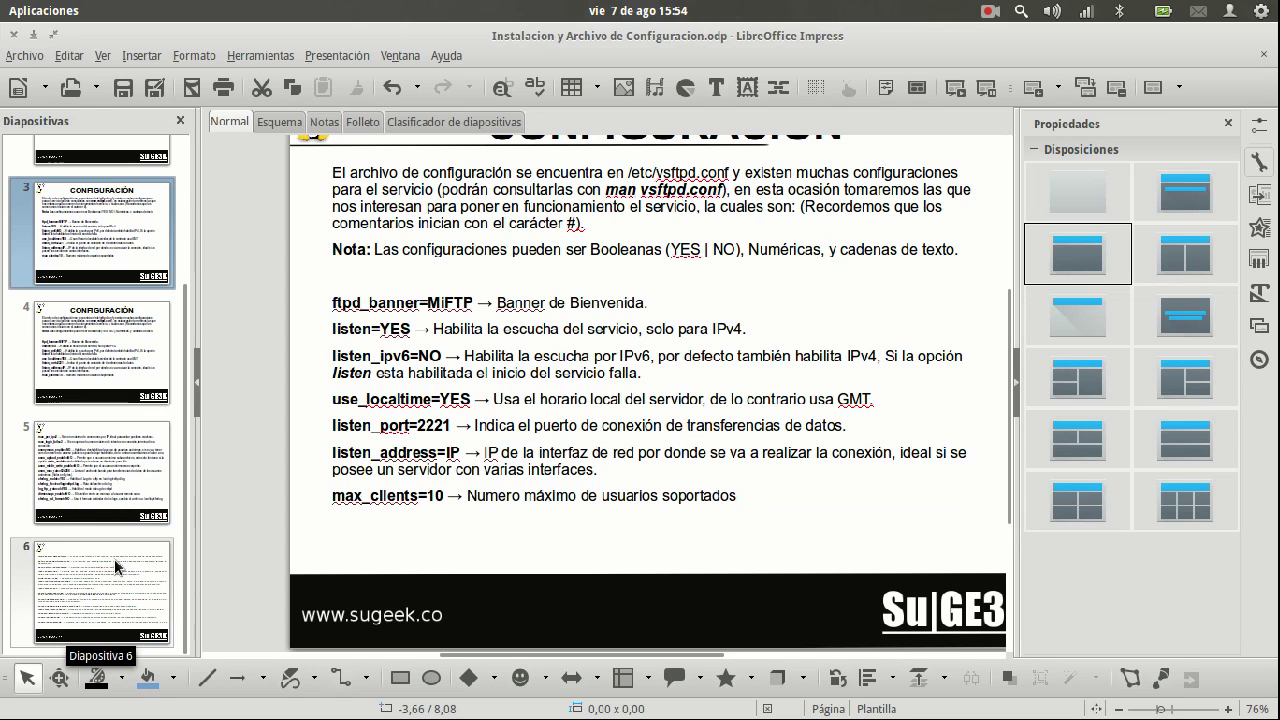
click(128, 480)
click(120, 378)
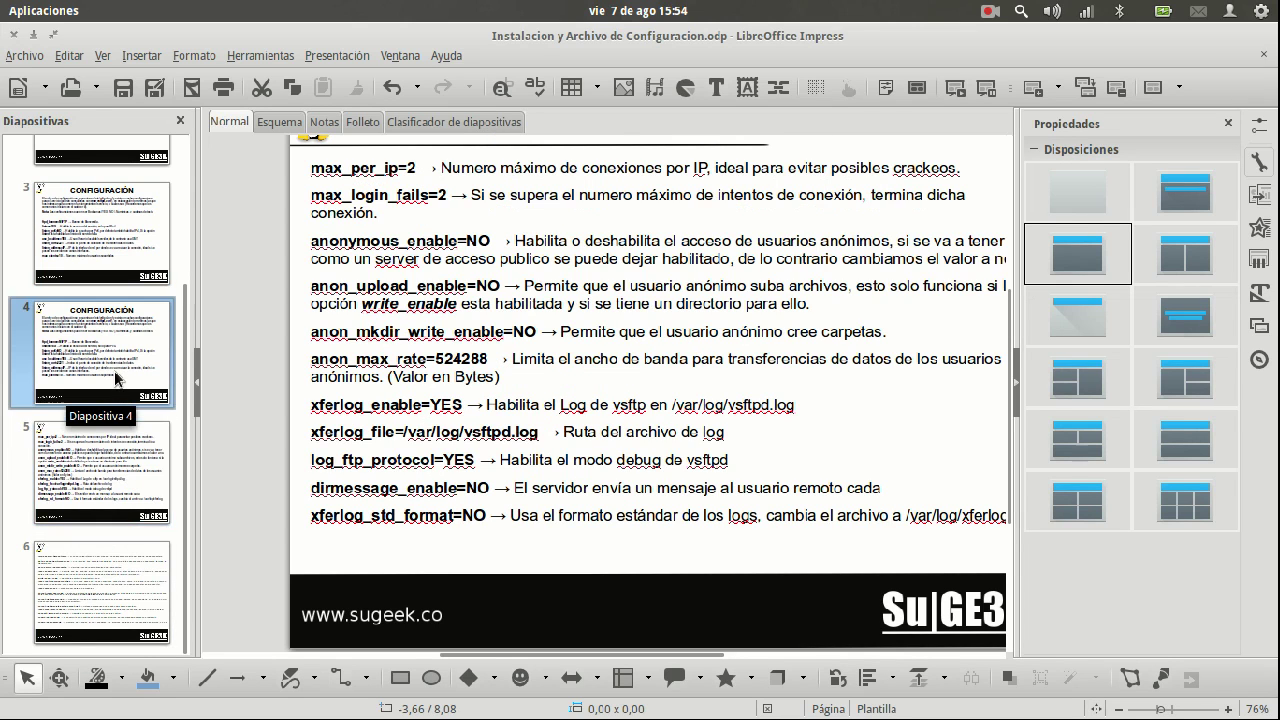
click(118, 256)
right_click(118, 256)
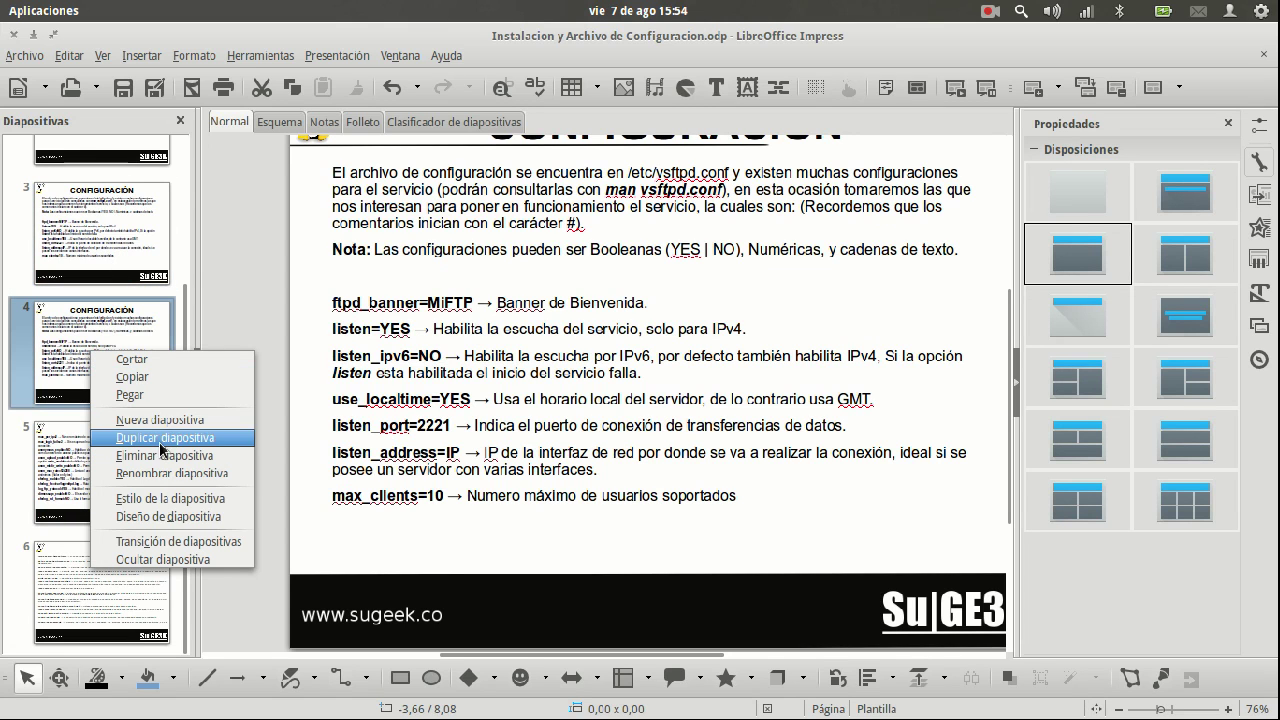
click(165, 452)
Step: Review slides 3, 4 and 5, ending on slide 3 with the configuration directives
click(118, 360)
click(90, 470)
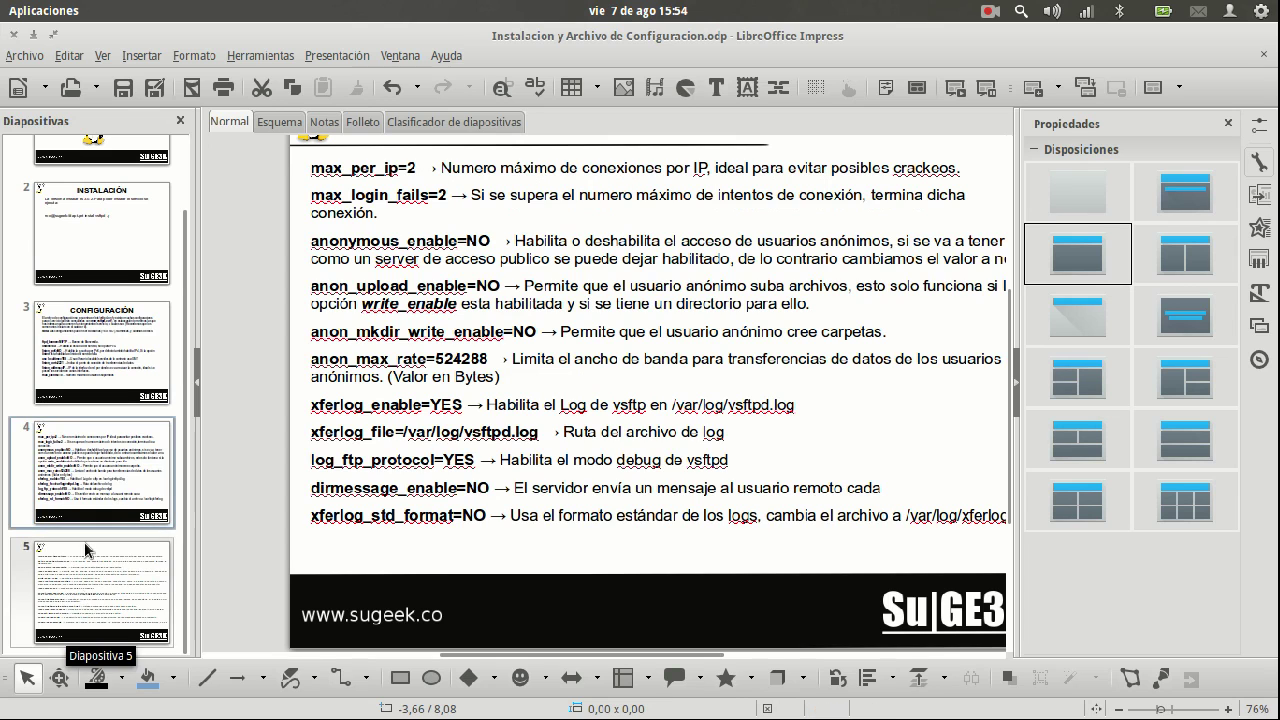
click(84, 595)
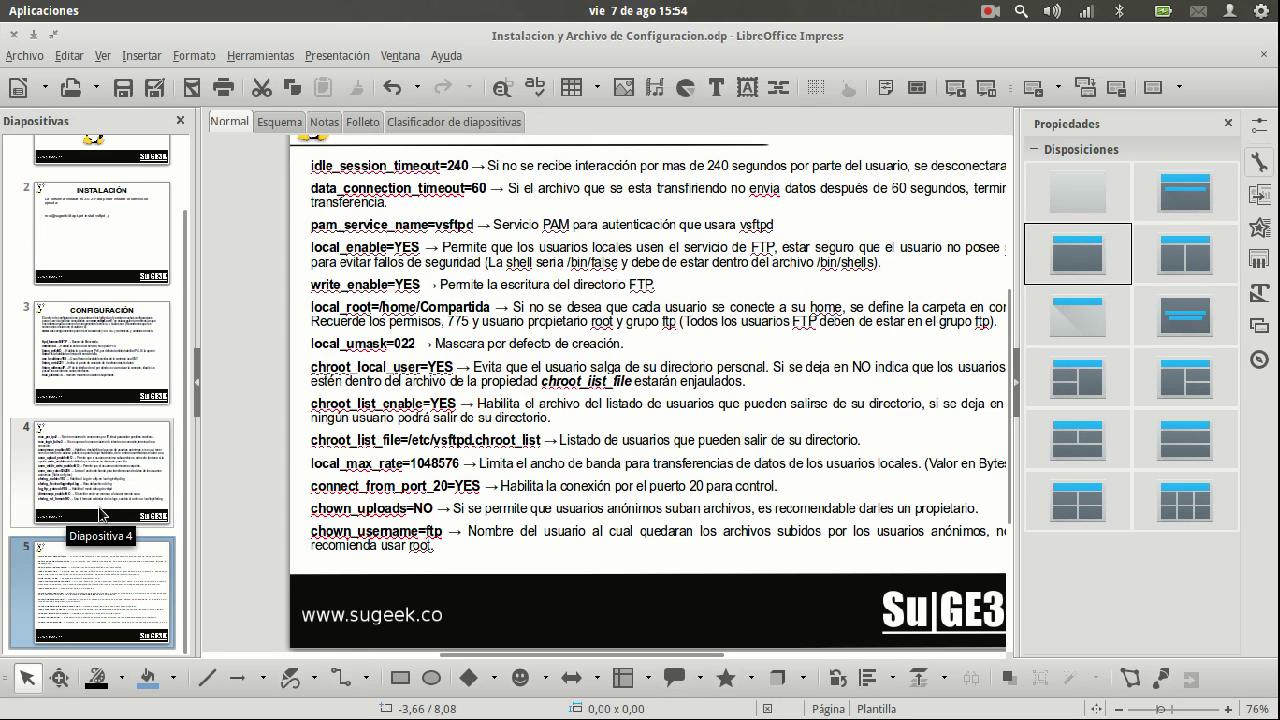
click(98, 506)
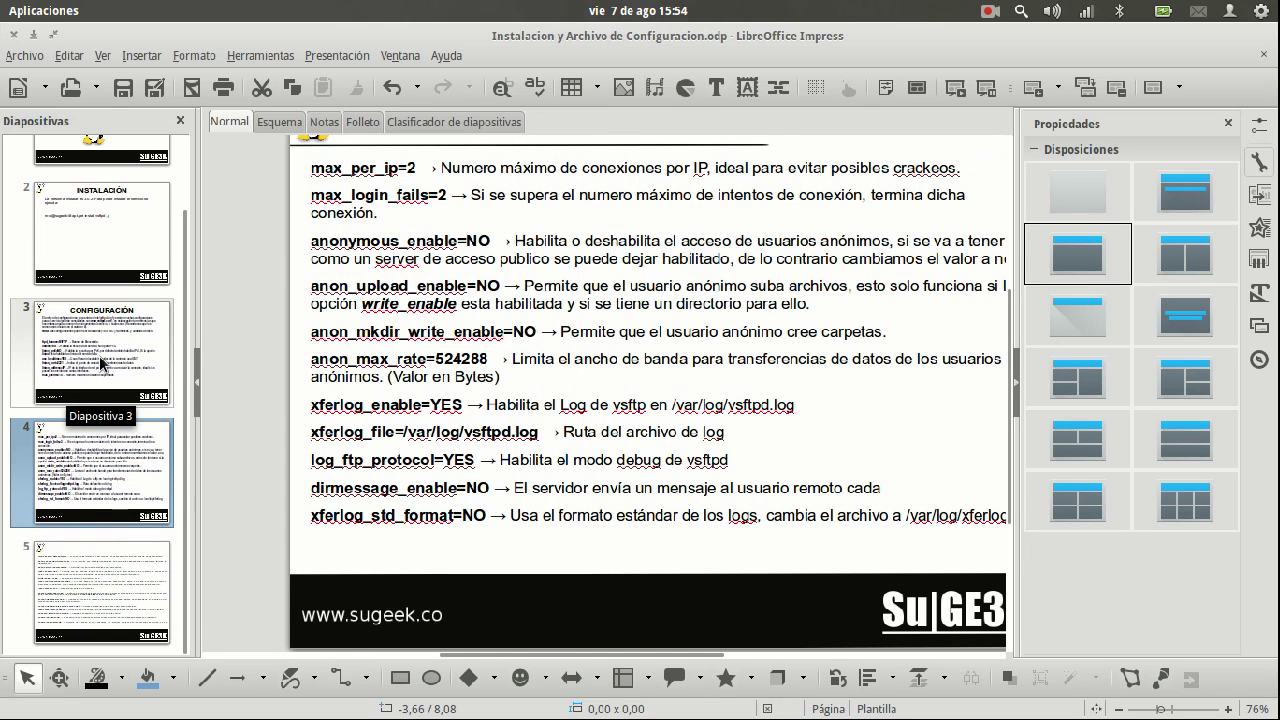
click(77, 342)
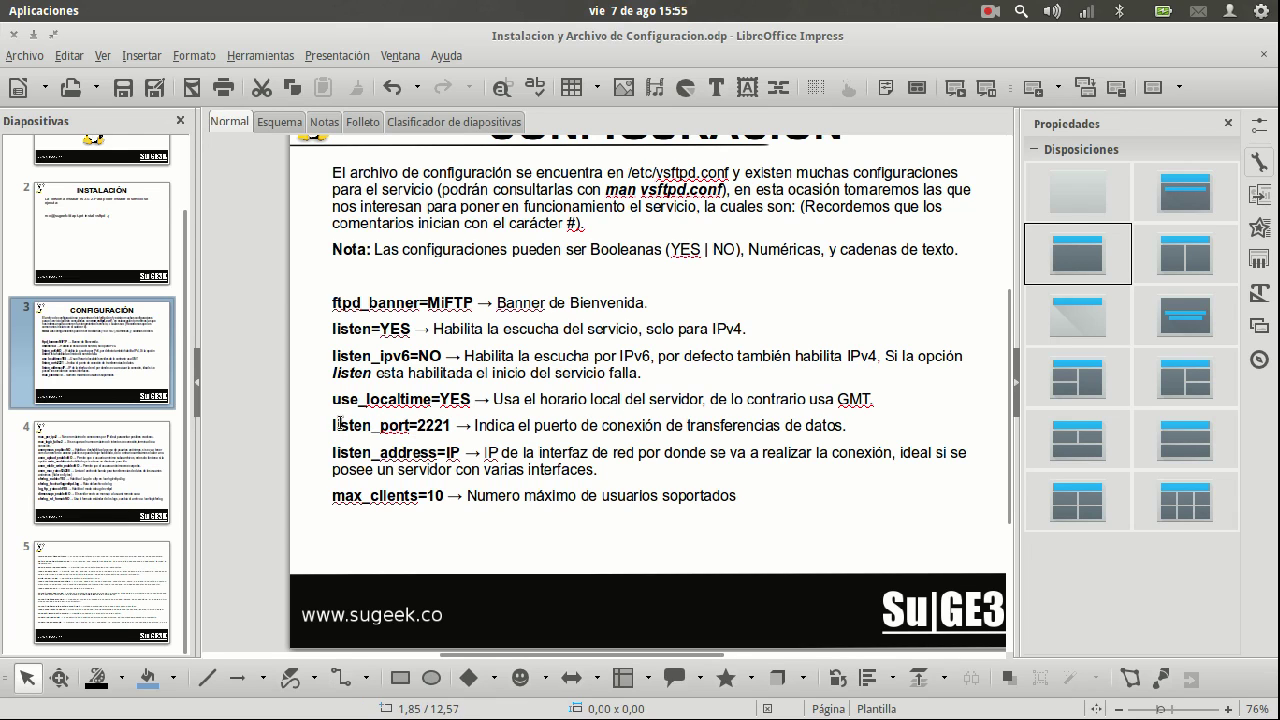
Step: Highlight listen_port and then its value 2221 on slide 3
drag(337, 425, 450, 426)
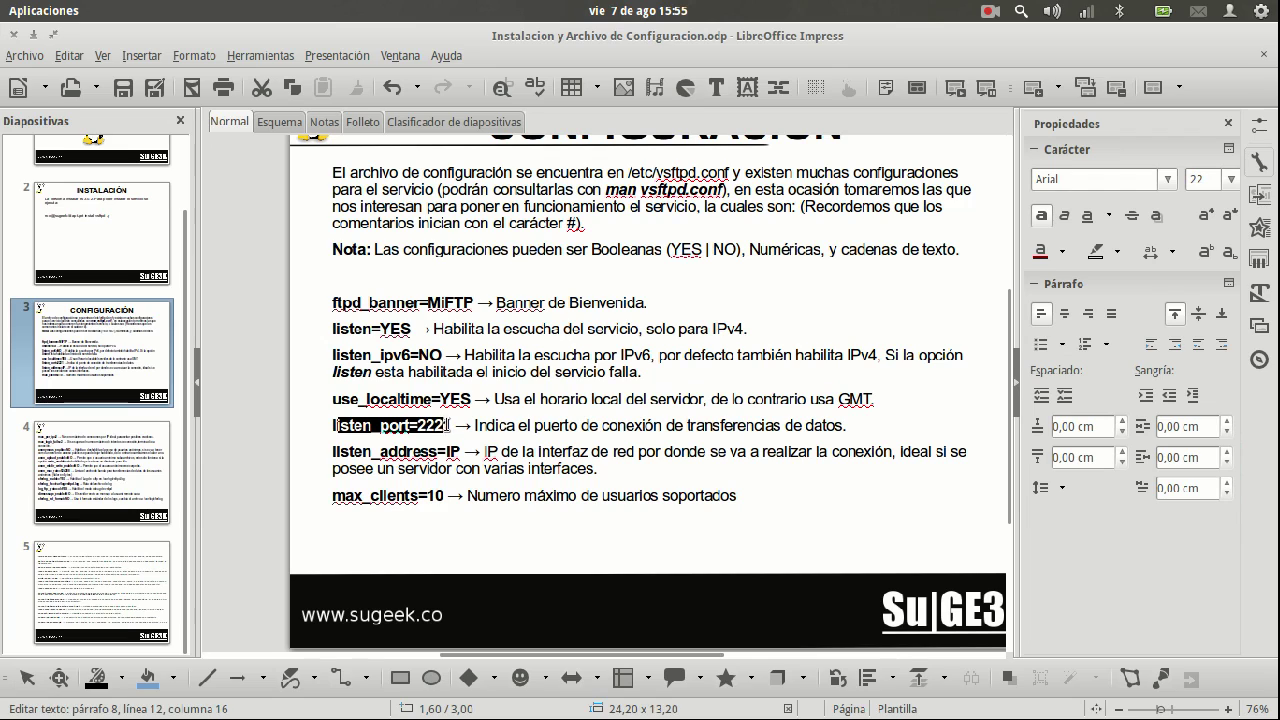
double_click(437, 425)
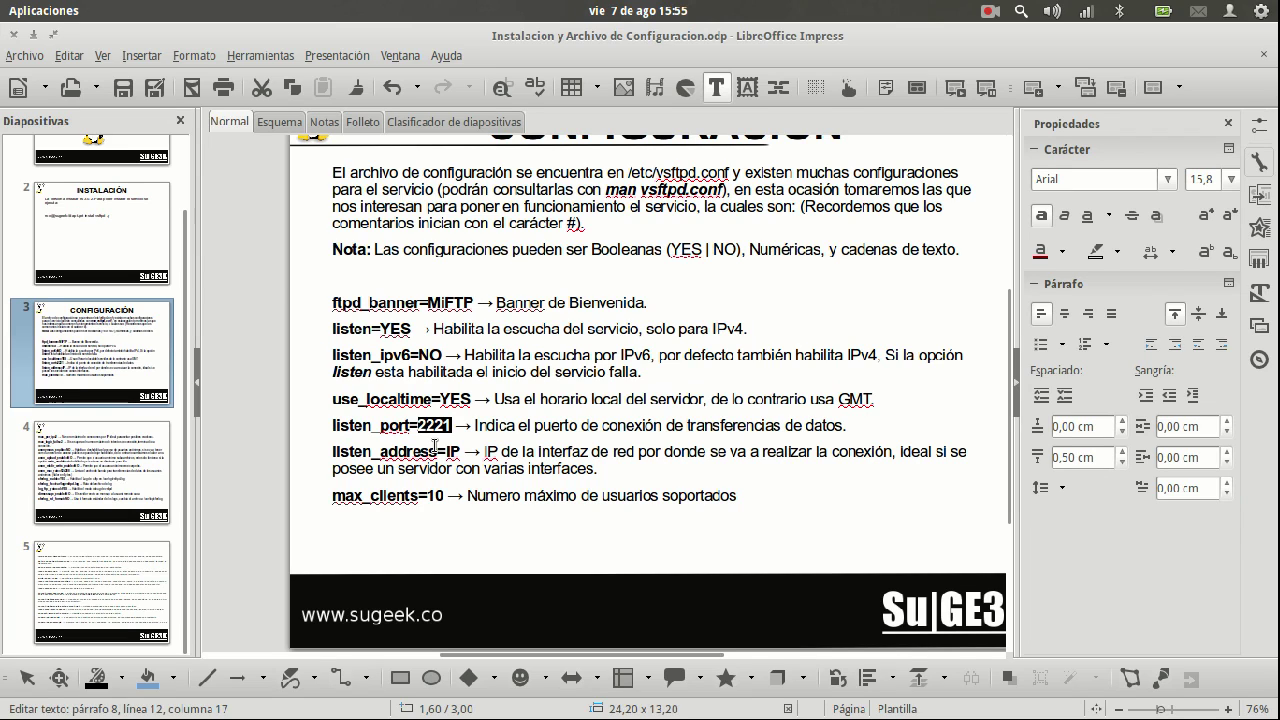
click(428, 424)
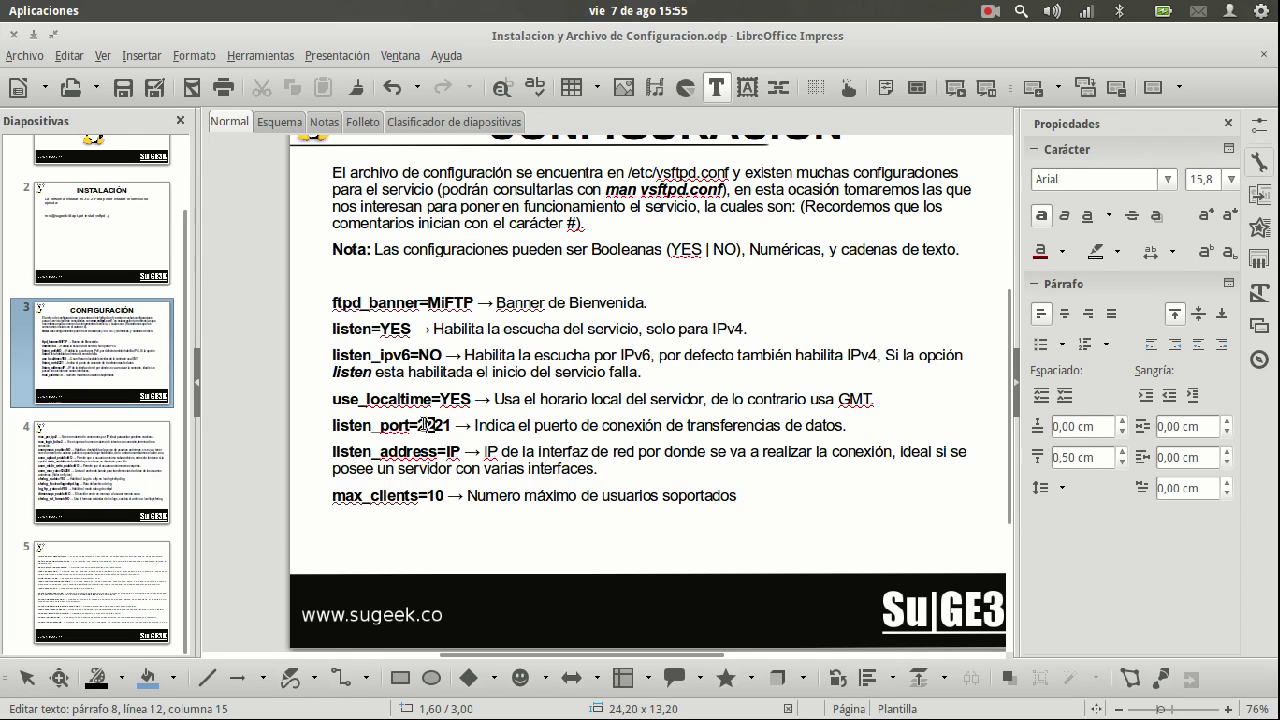
drag(435, 424, 452, 425)
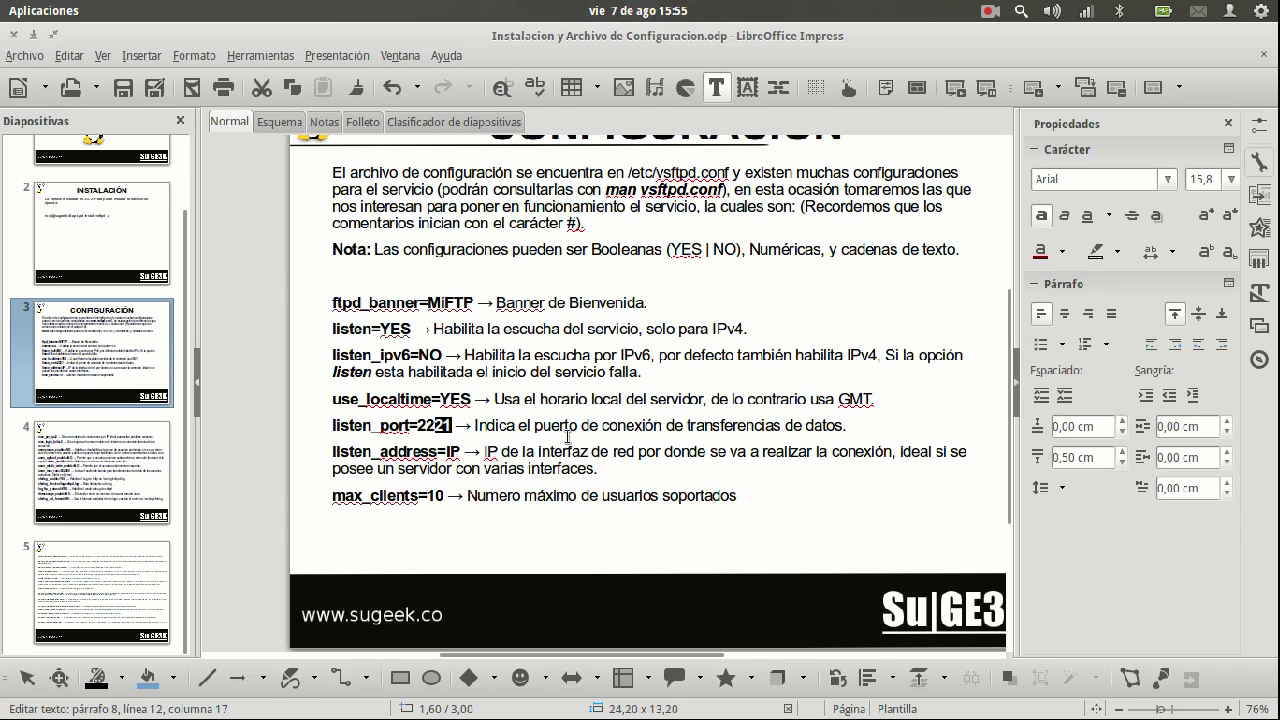
drag(417, 425, 437, 425)
click(697, 425)
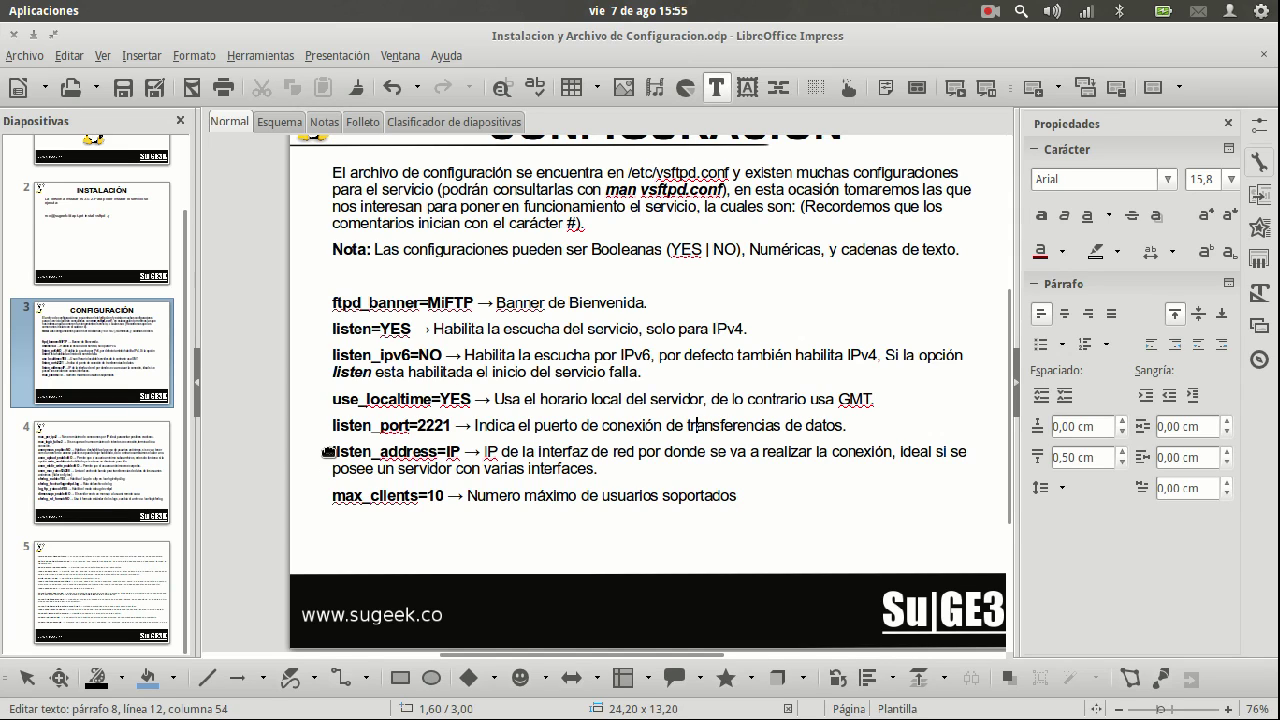
Step: Highlight listen_address and max_clients=10, then move to slide 4
double_click(337, 453)
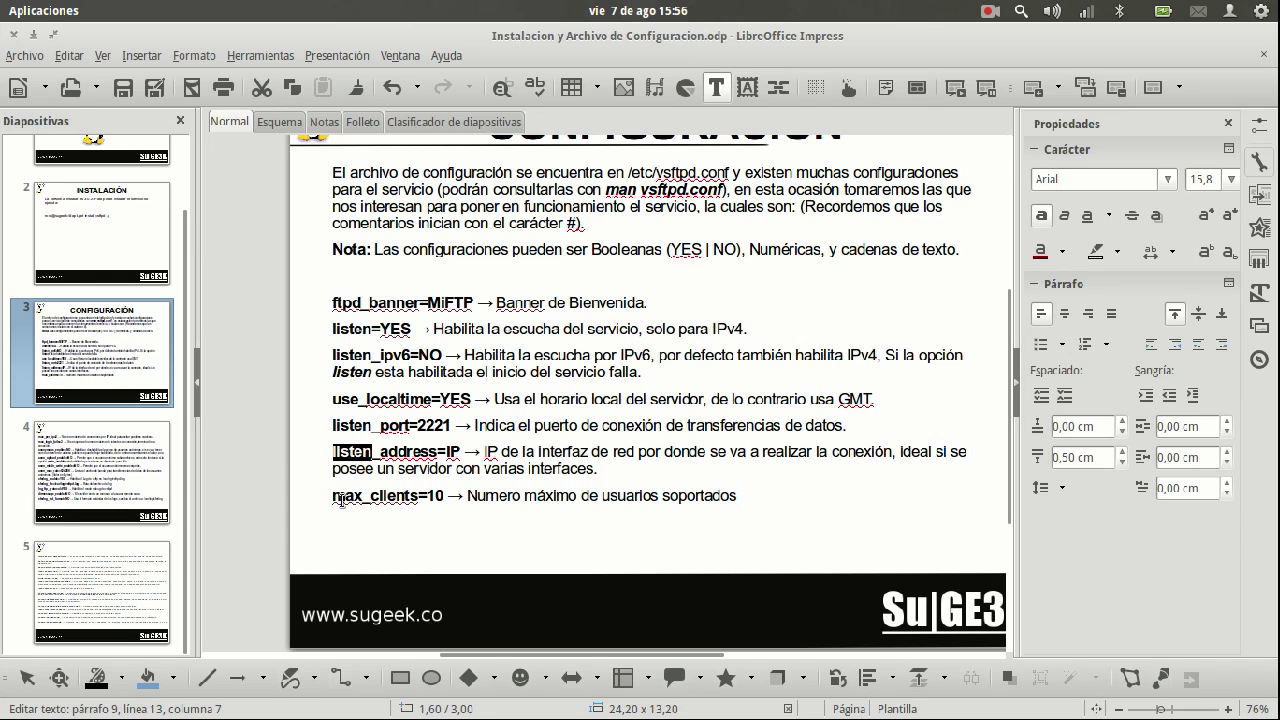
drag(334, 496, 428, 506)
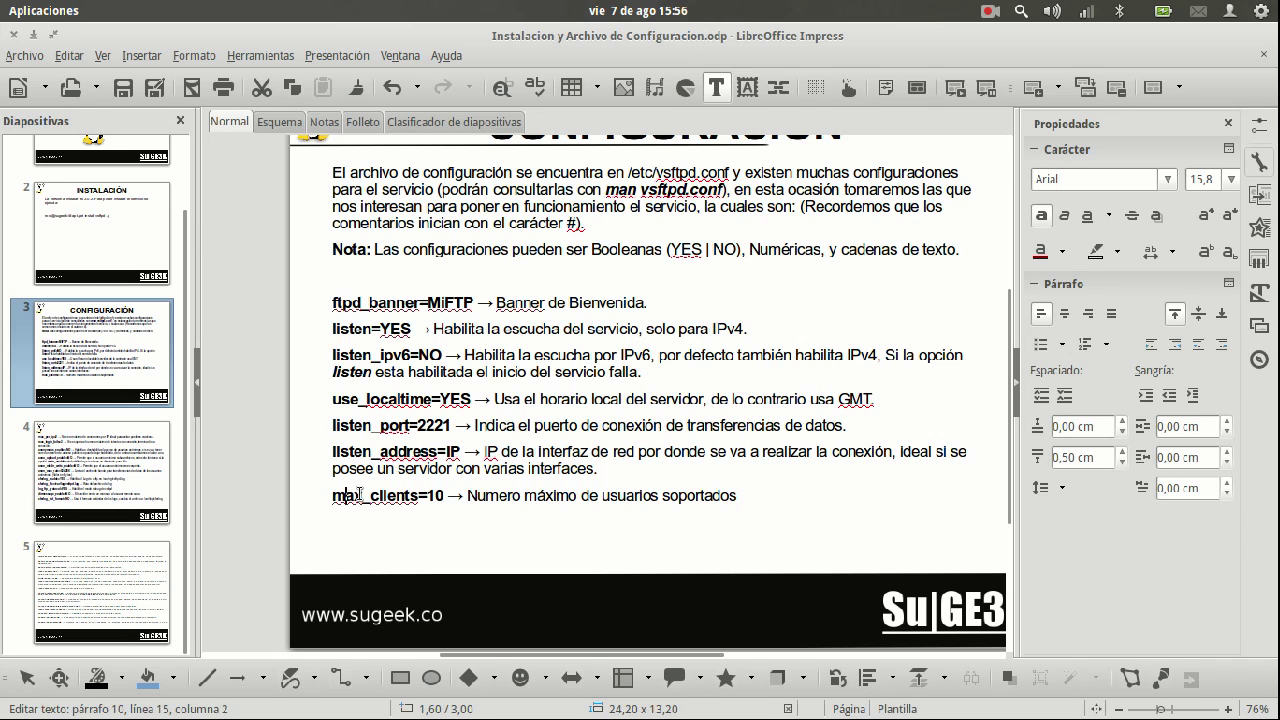
click(413, 500)
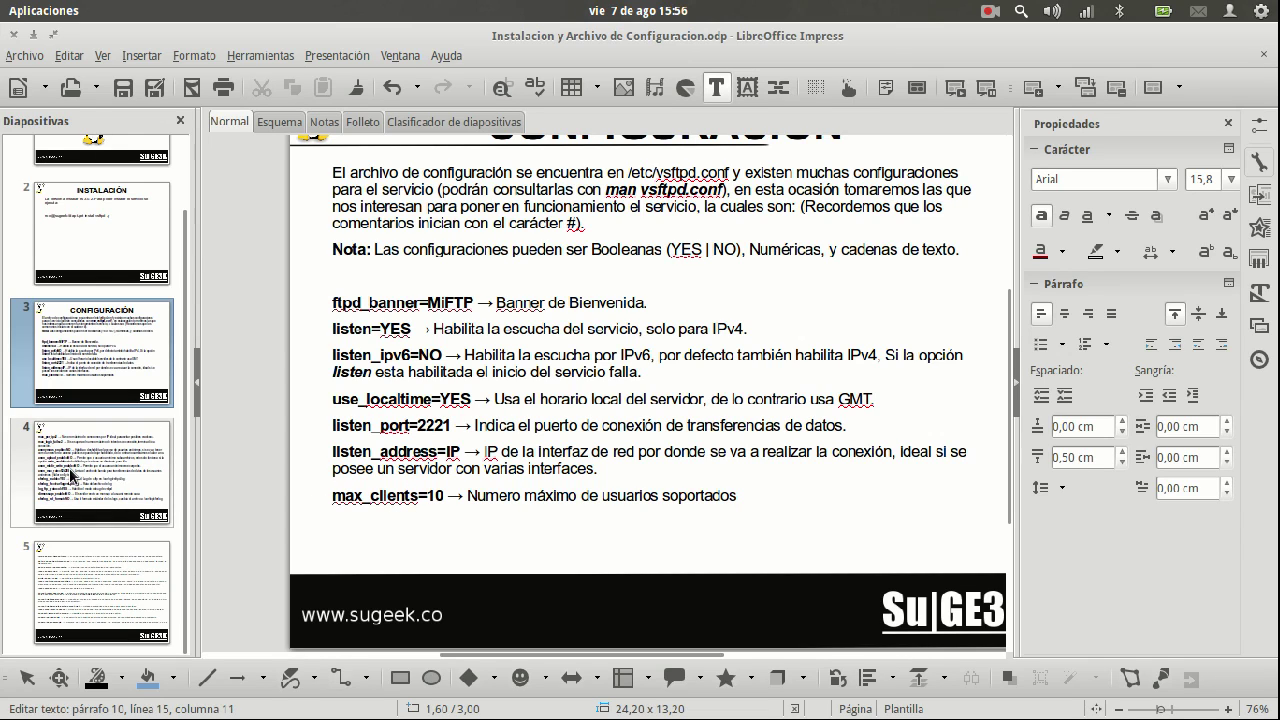
click(91, 514)
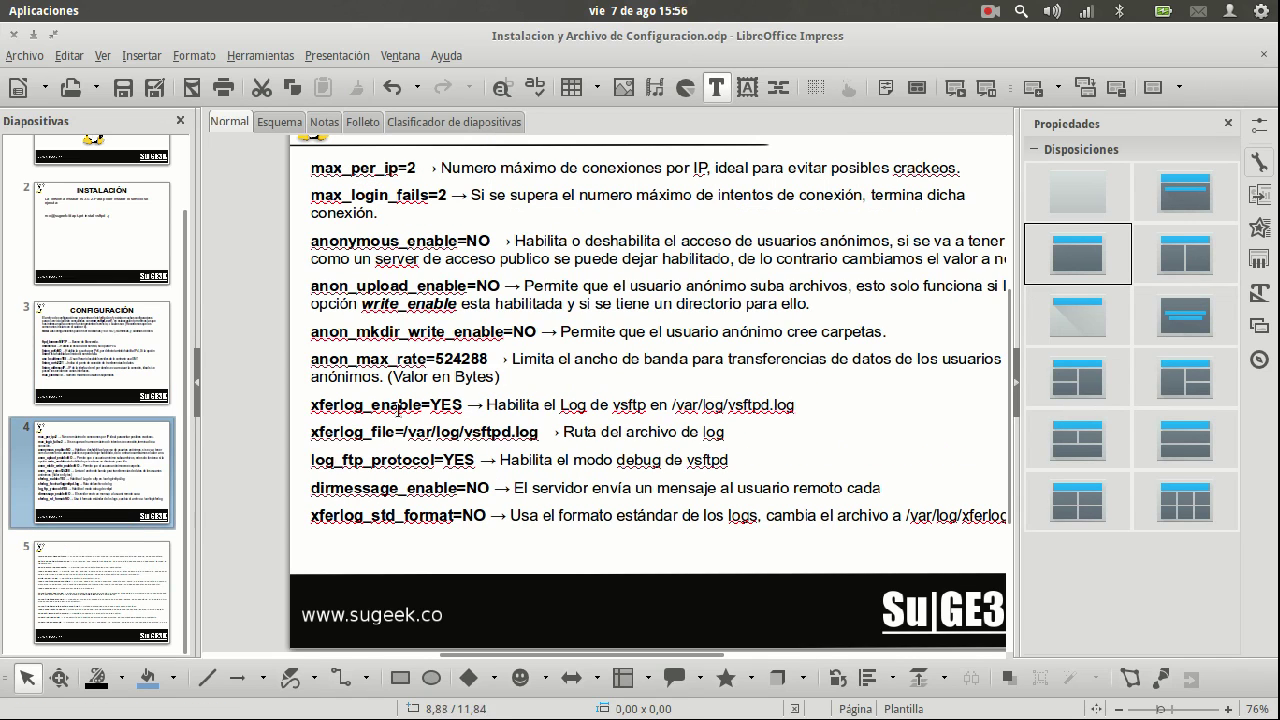
drag(313, 168, 420, 167)
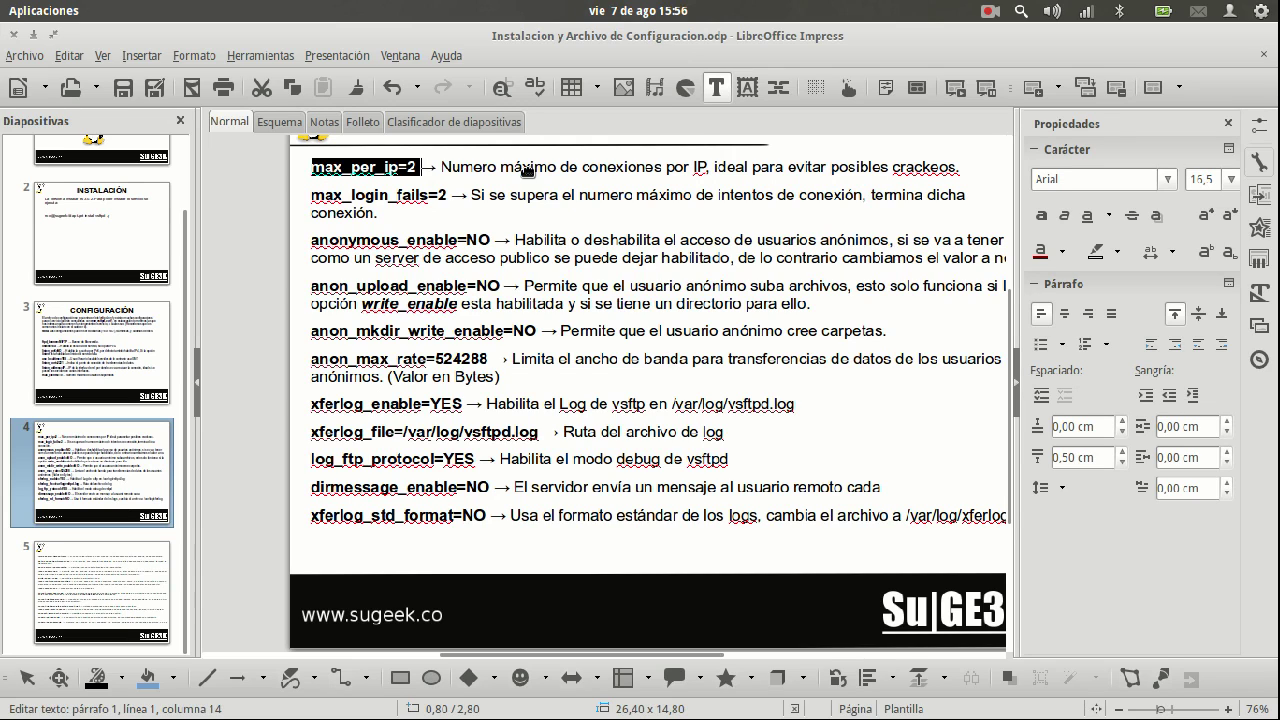
click(418, 167)
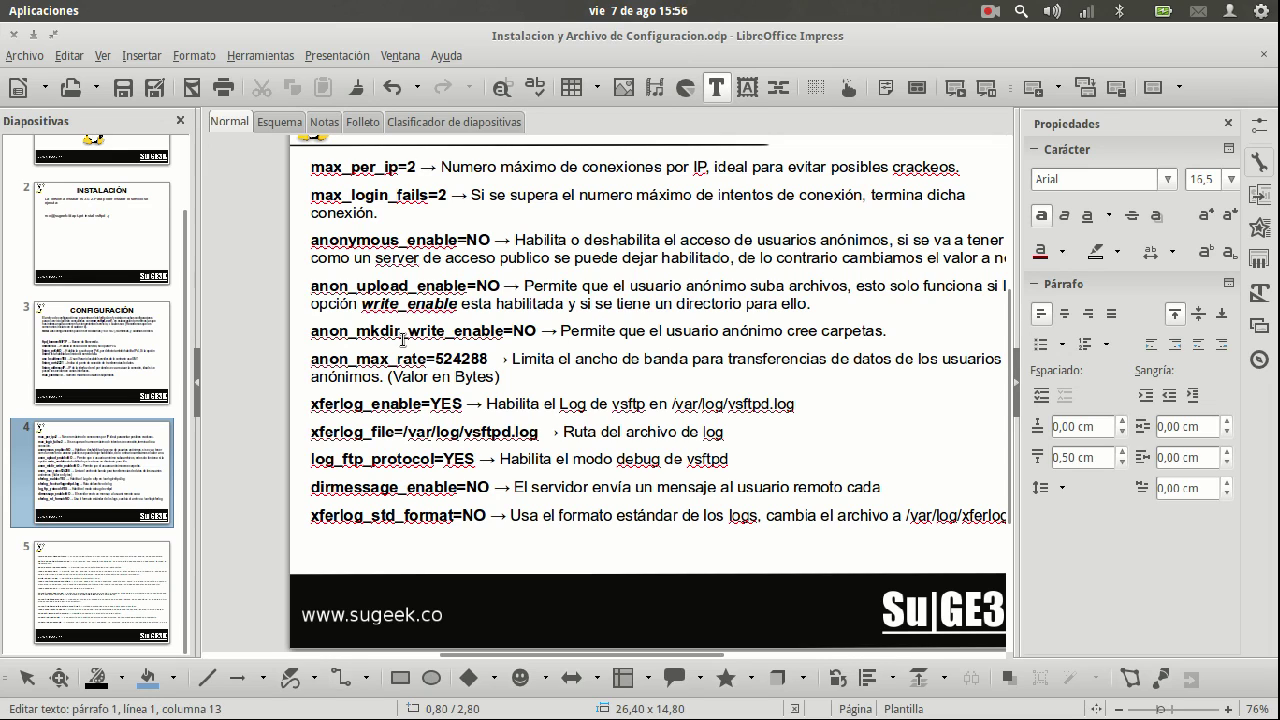
mouse_move(312, 194)
mouse_down()
mouse_move(407, 203)
mouse_move(379, 213)
mouse_up()
click(379, 213)
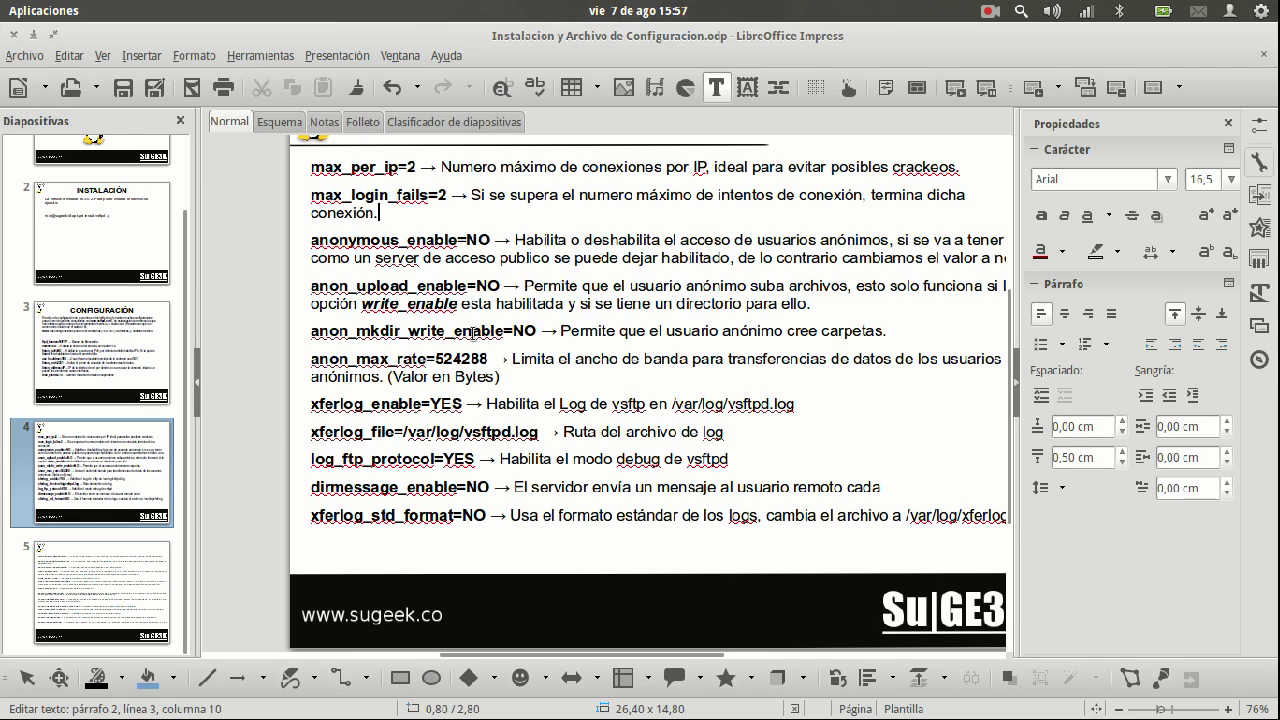
Step: Highlight the anon_max_rate value 524288, then the whole anon_max_rate paragraph
drag(435, 358, 488, 358)
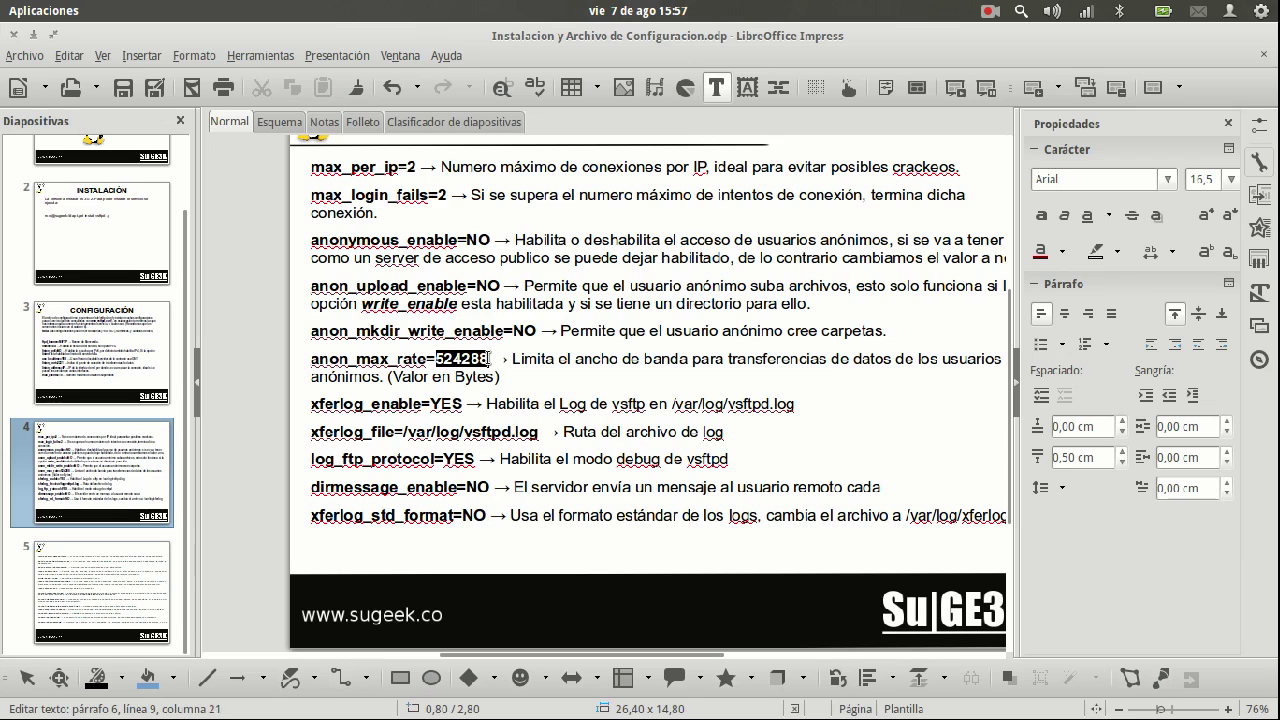
key(ctrl+b)
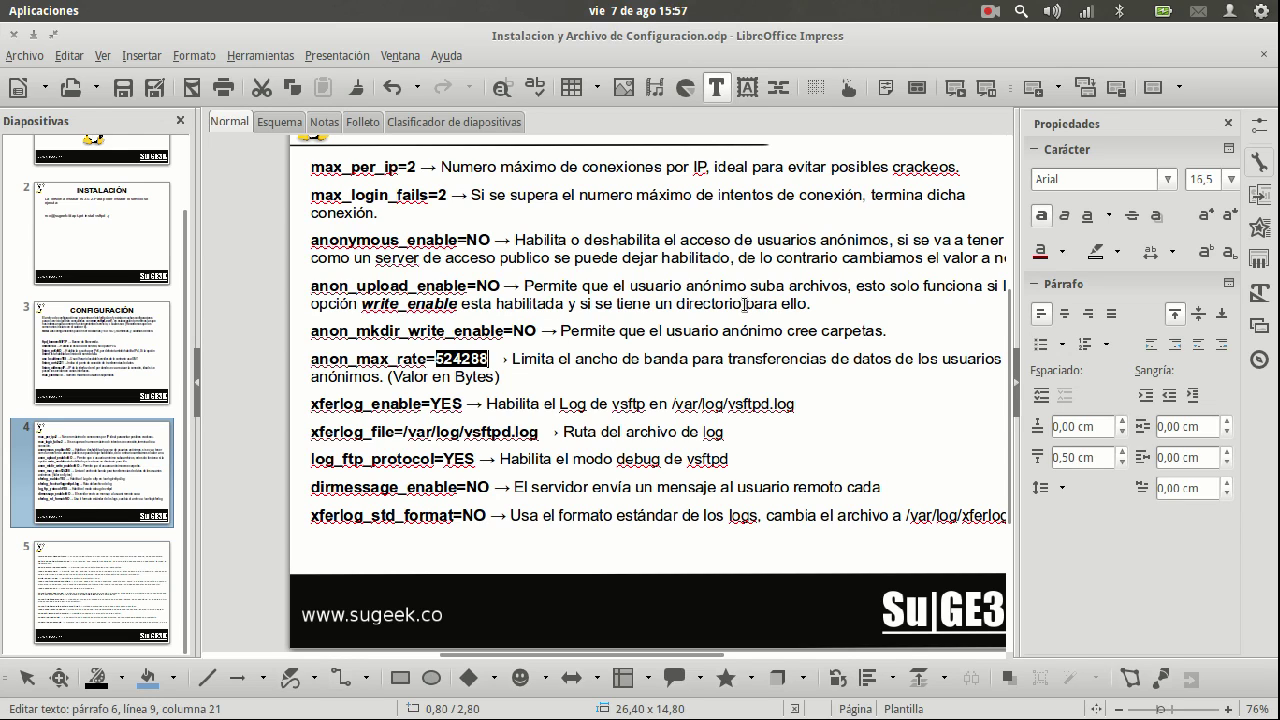
triple_click(326, 360)
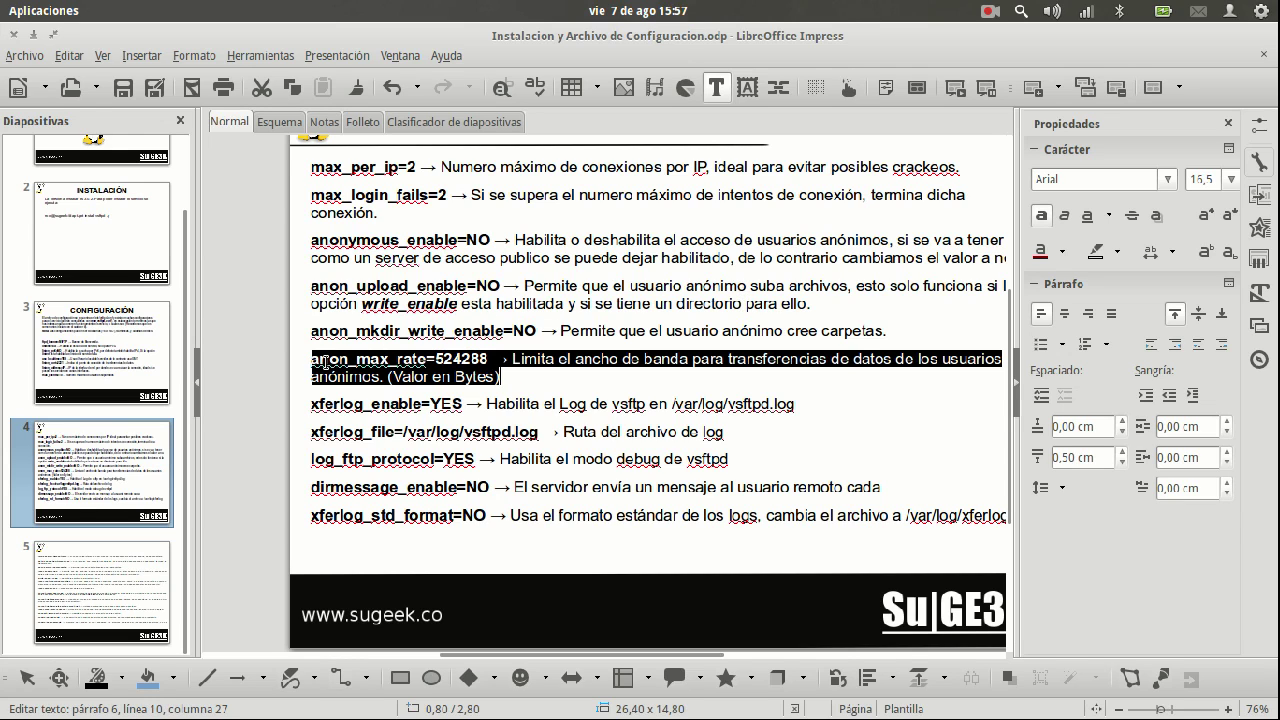
triple_click(374, 360)
click(374, 360)
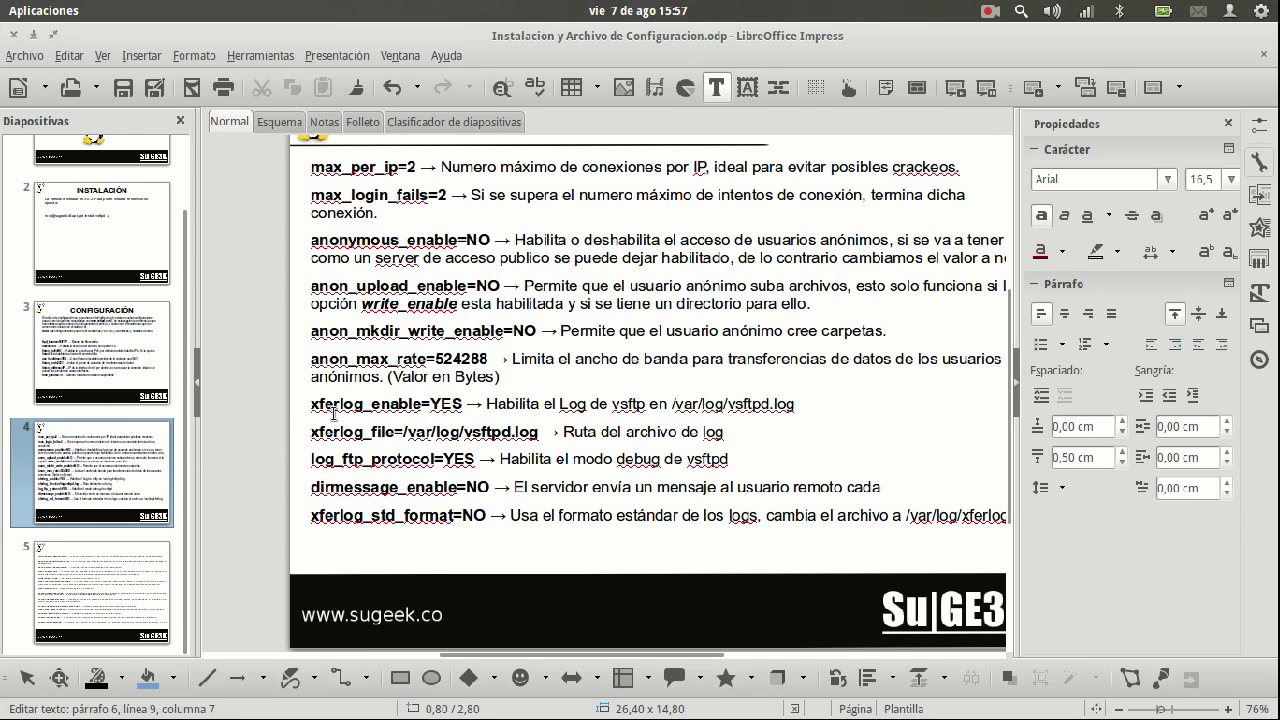
Step: Highlight the xferlog_enable directive, then move to slide 5
drag(324, 406, 431, 406)
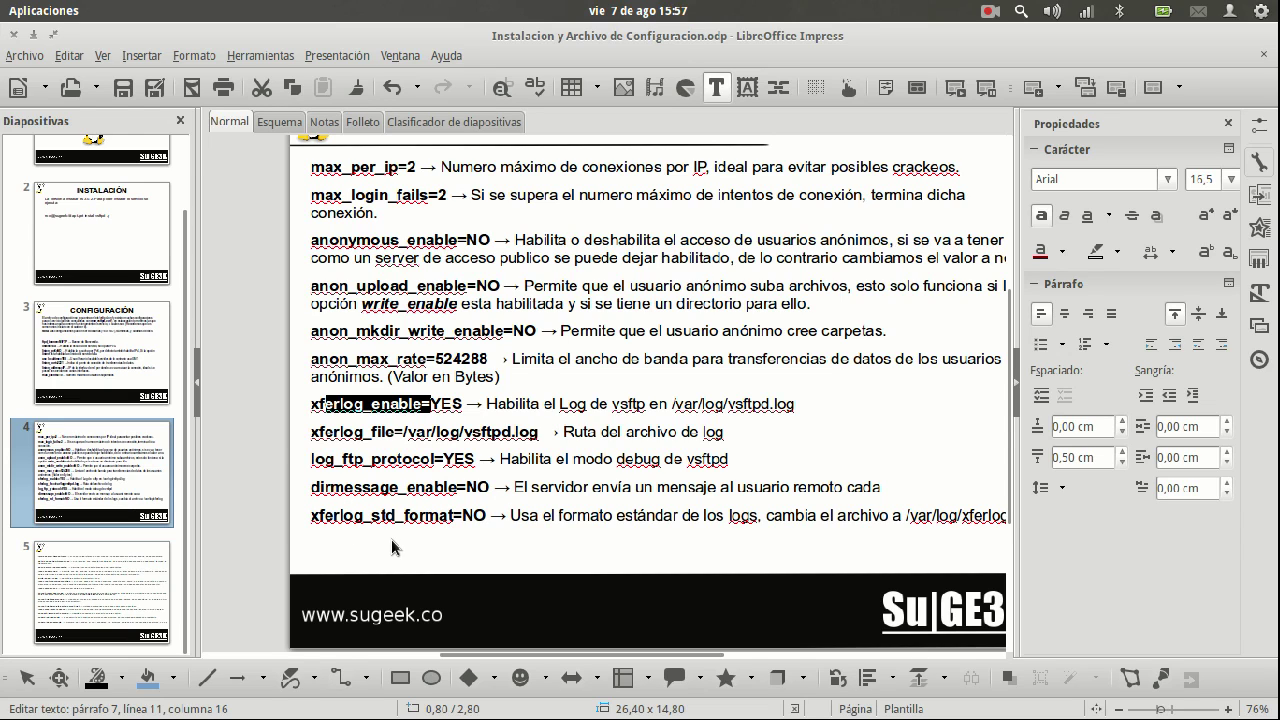
scroll(644, 526, down, 1)
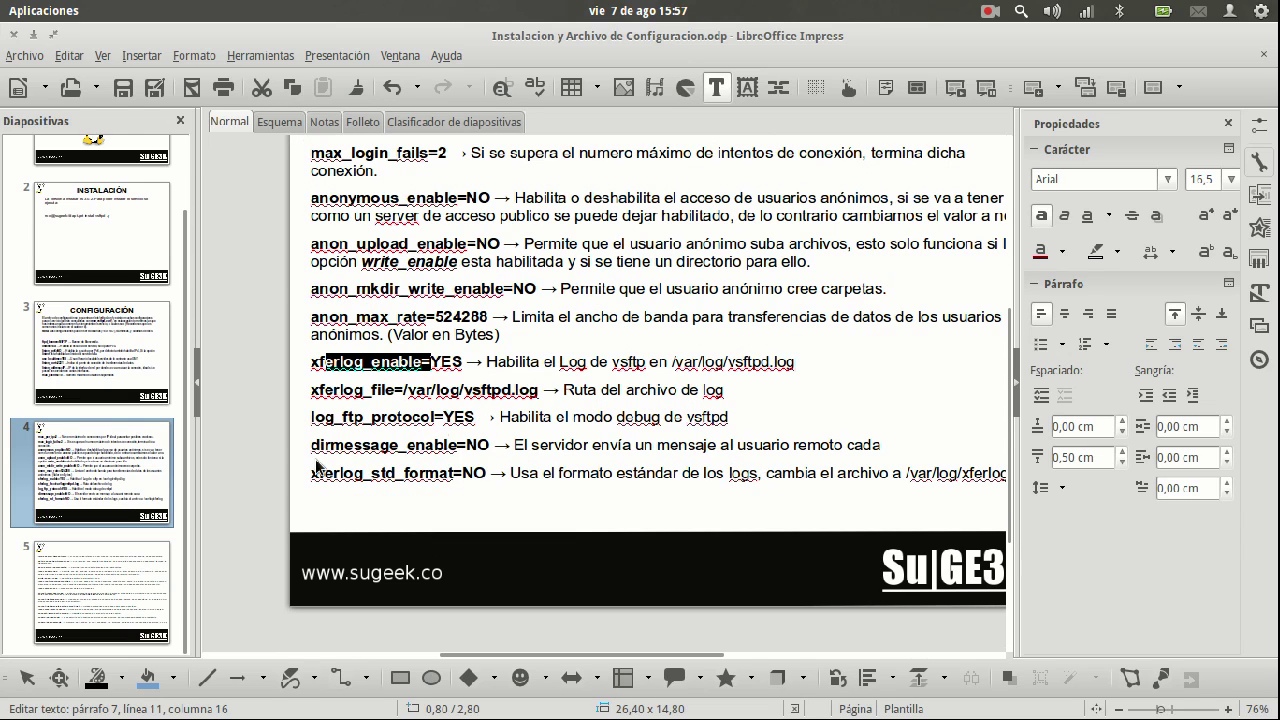
scroll(788, 413, up, 1)
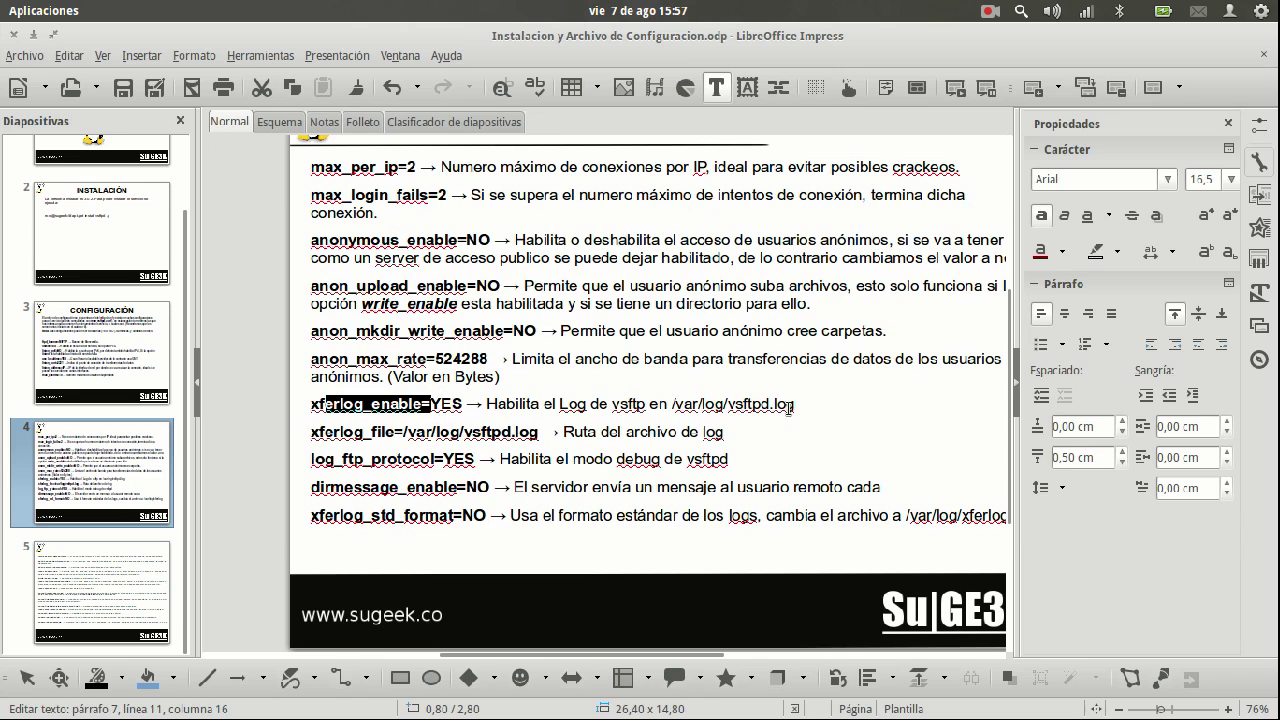
scroll(474, 400, down, 1)
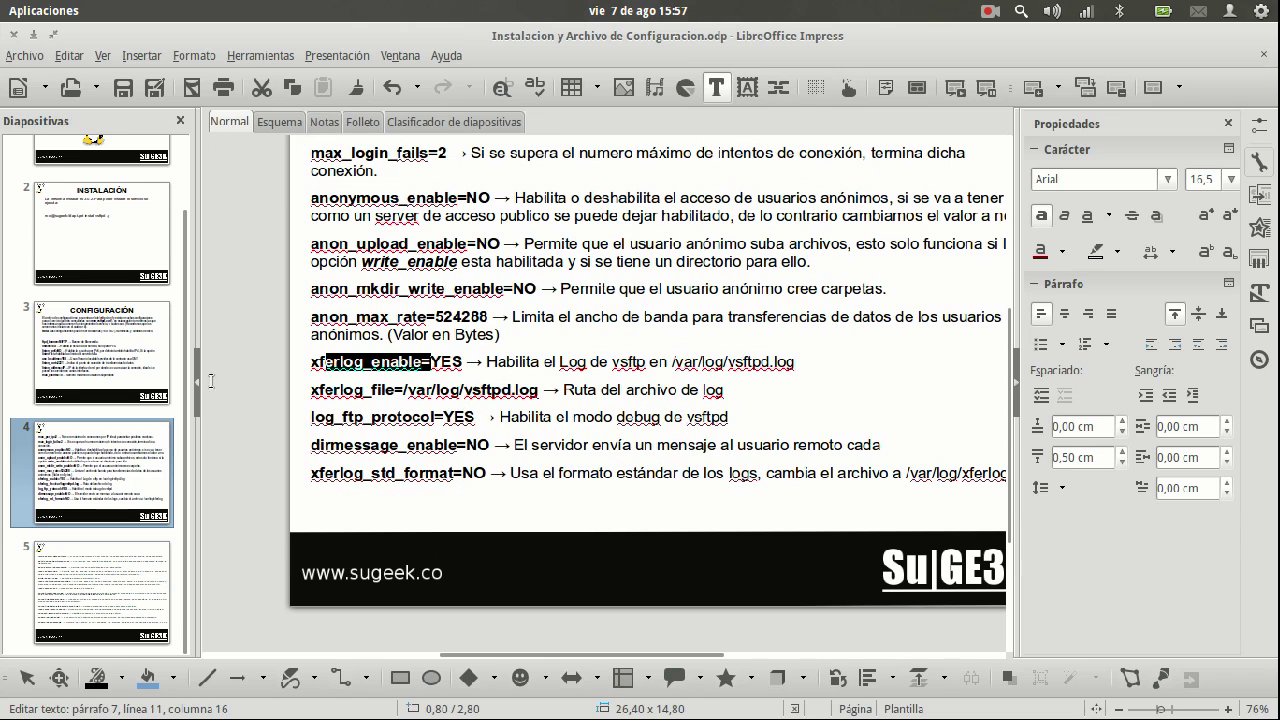
click(164, 571)
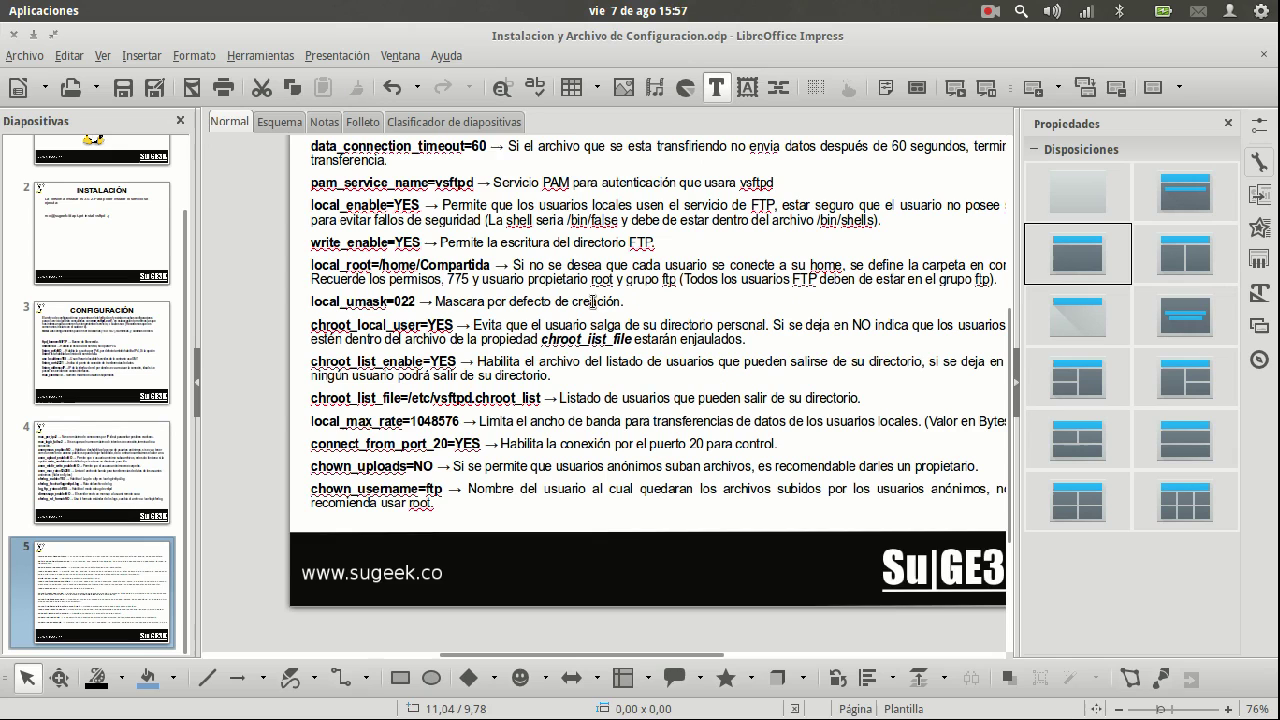
scroll(590, 300, up, 1)
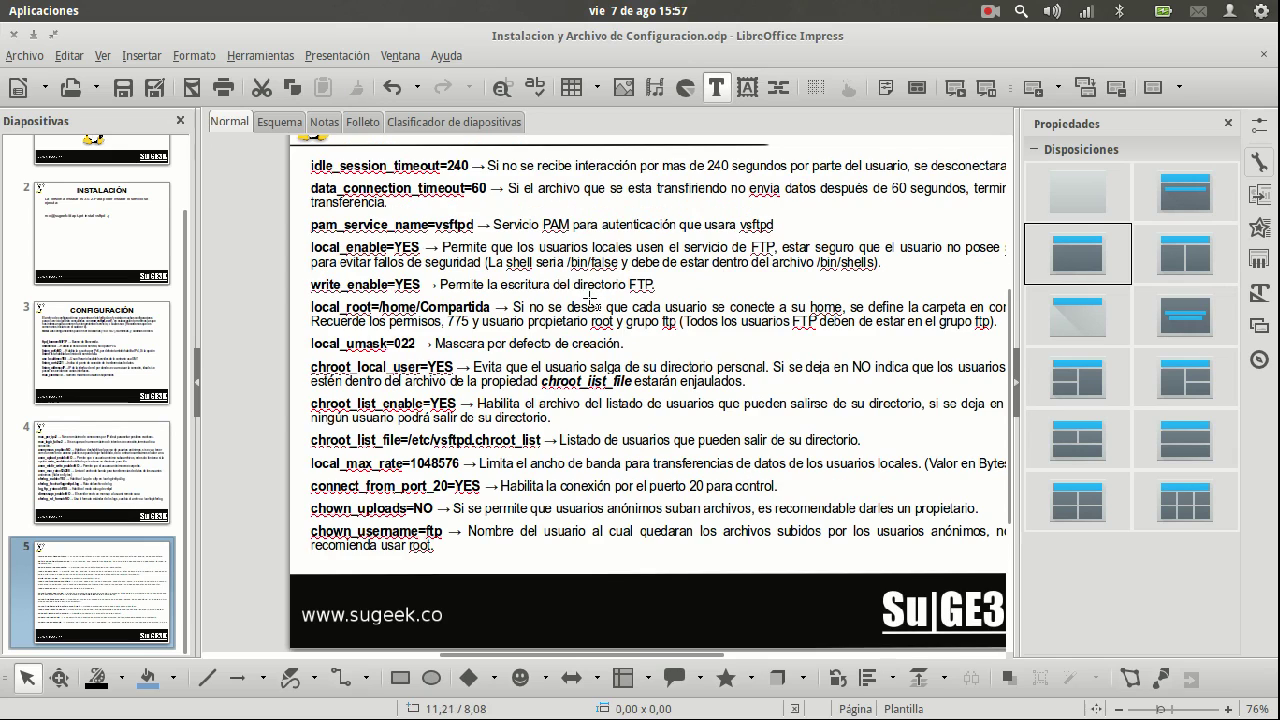
click(315, 164)
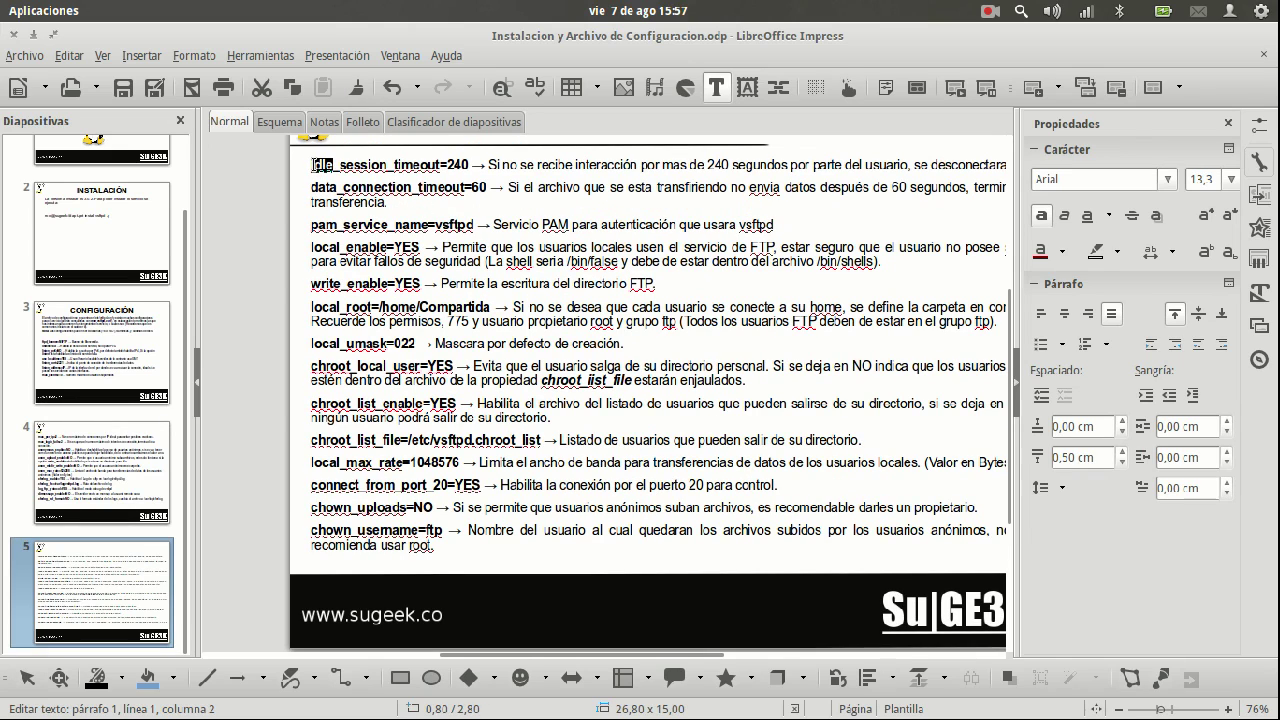
double_click(315, 164)
click(467, 168)
click(451, 165)
click(340, 225)
triple_click(368, 224)
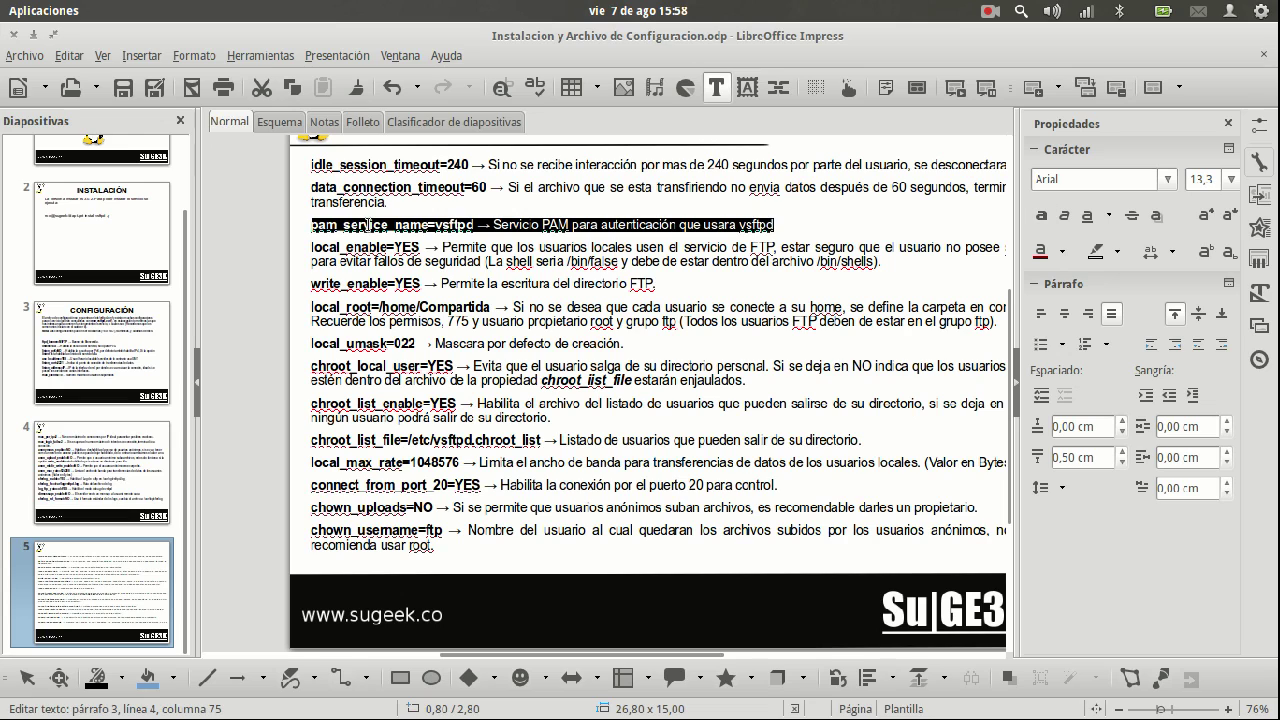
click(366, 224)
triple_click(366, 225)
double_click(395, 247)
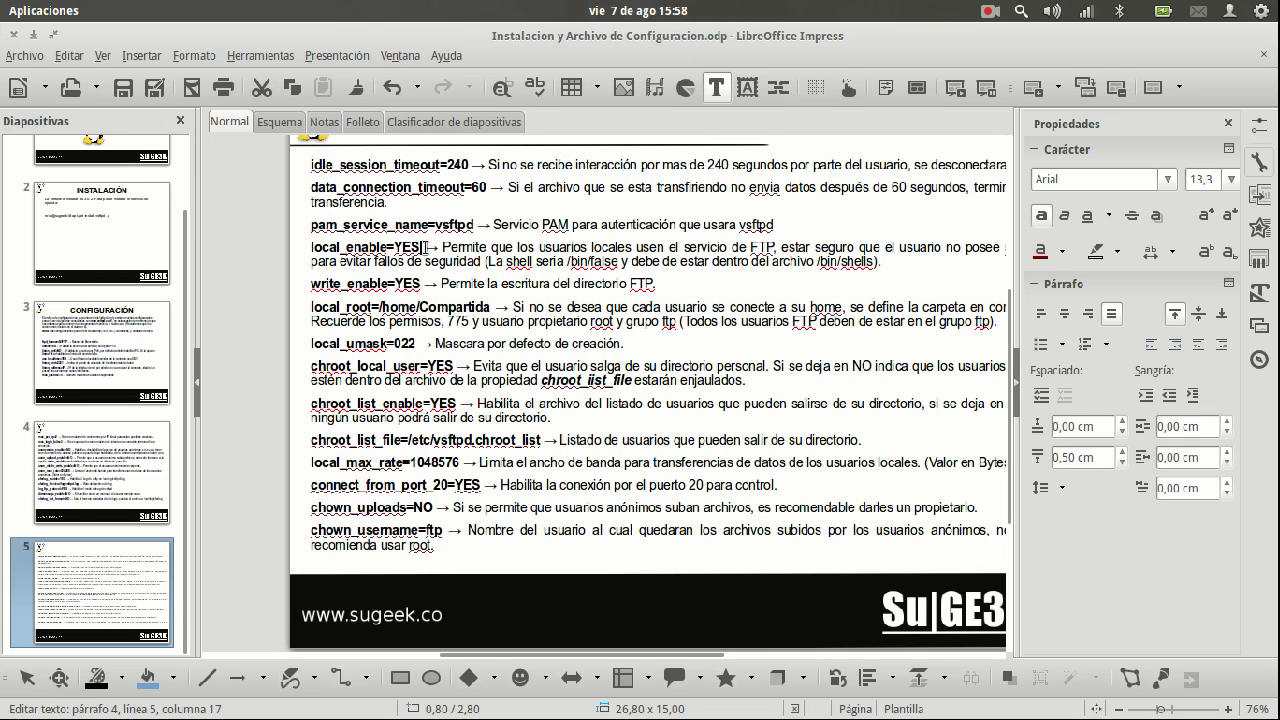
click(319, 284)
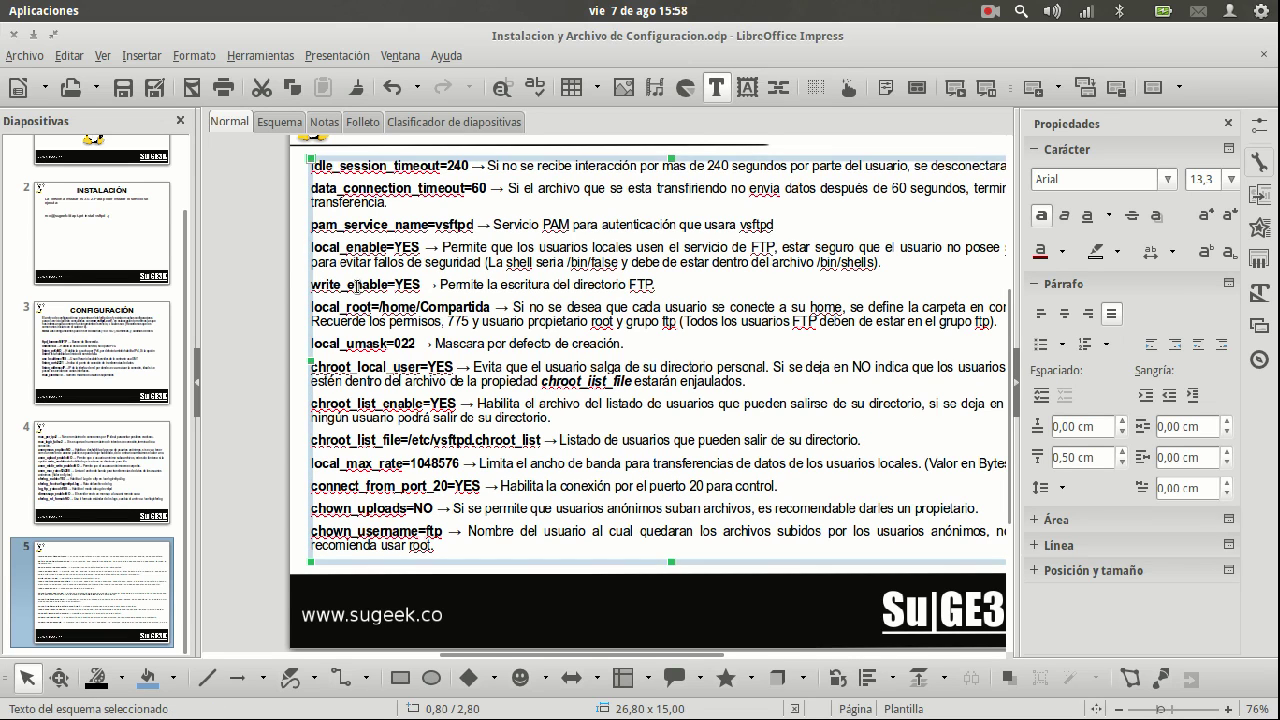
triple_click(359, 285)
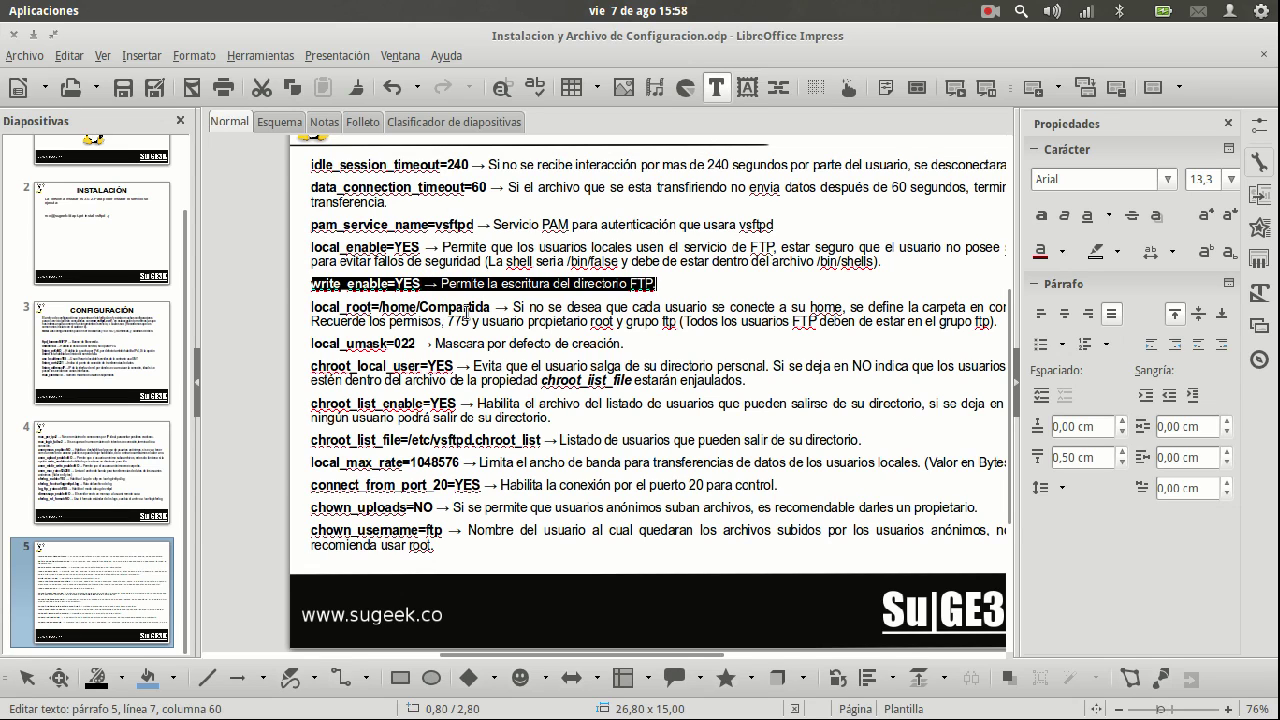
double_click(401, 307)
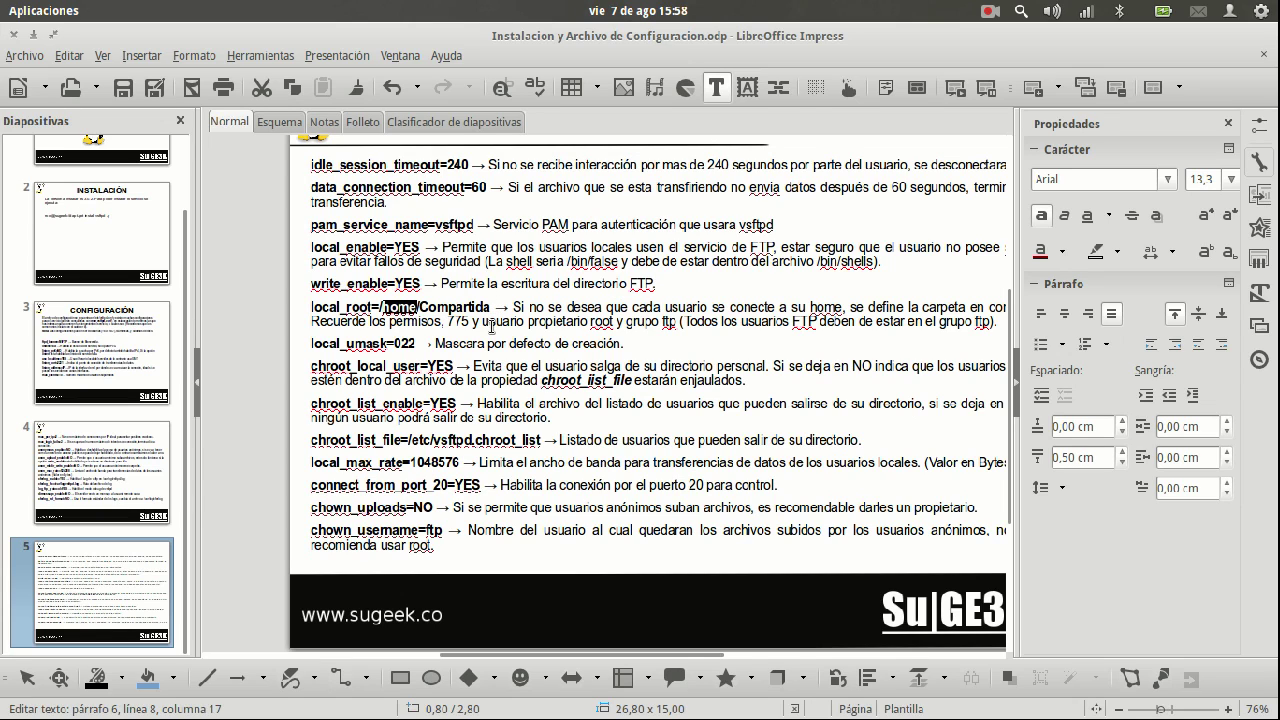
double_click(453, 308)
click(476, 308)
drag(493, 308, 309, 306)
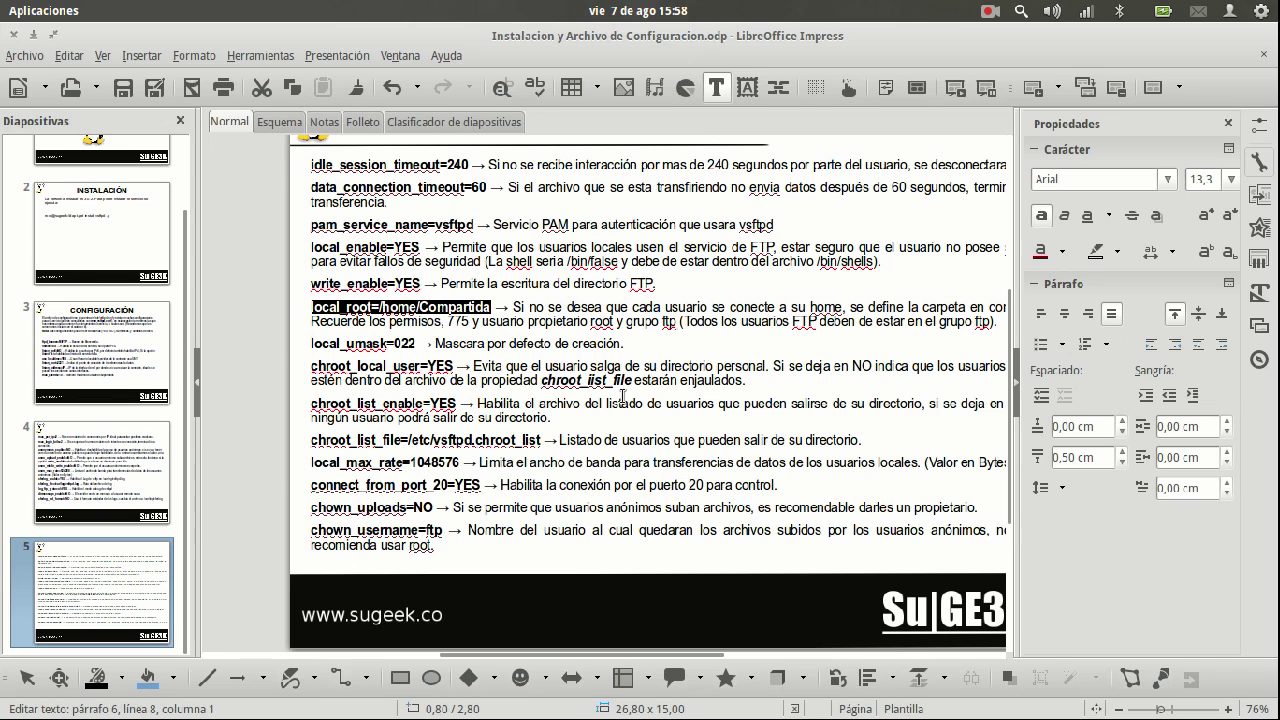
click(348, 348)
triple_click(400, 346)
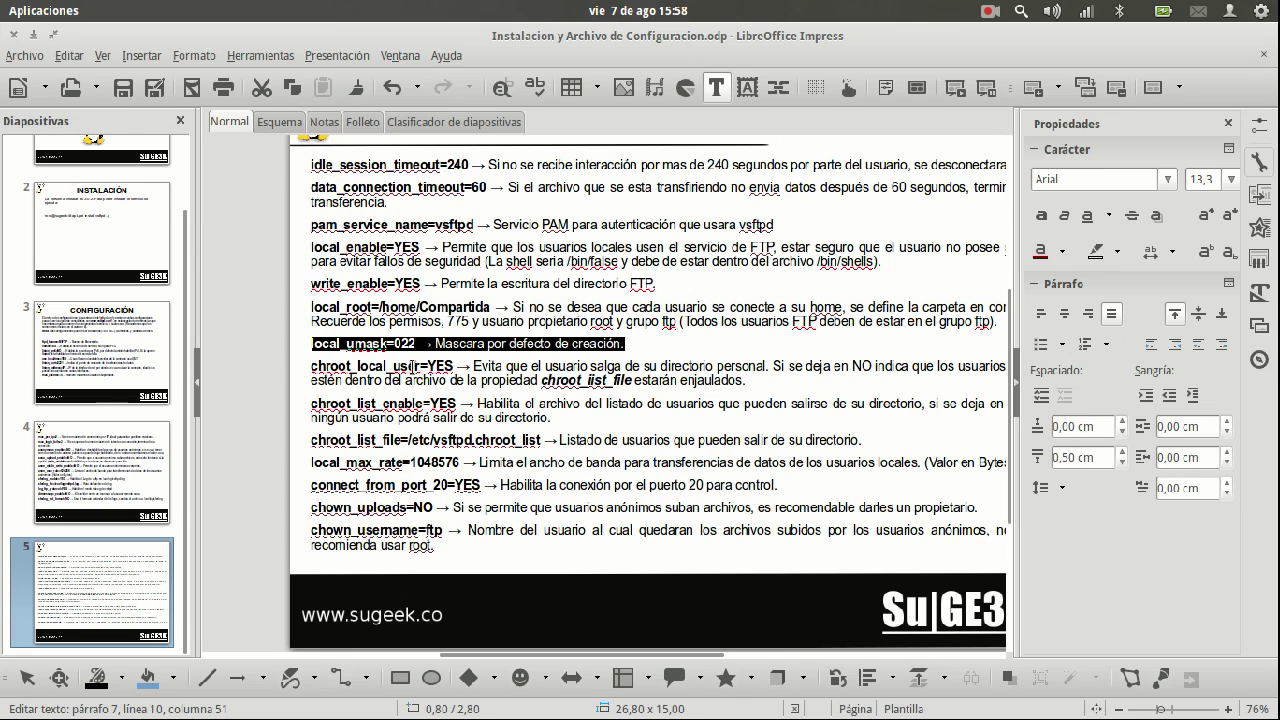
click(410, 367)
triple_click(420, 366)
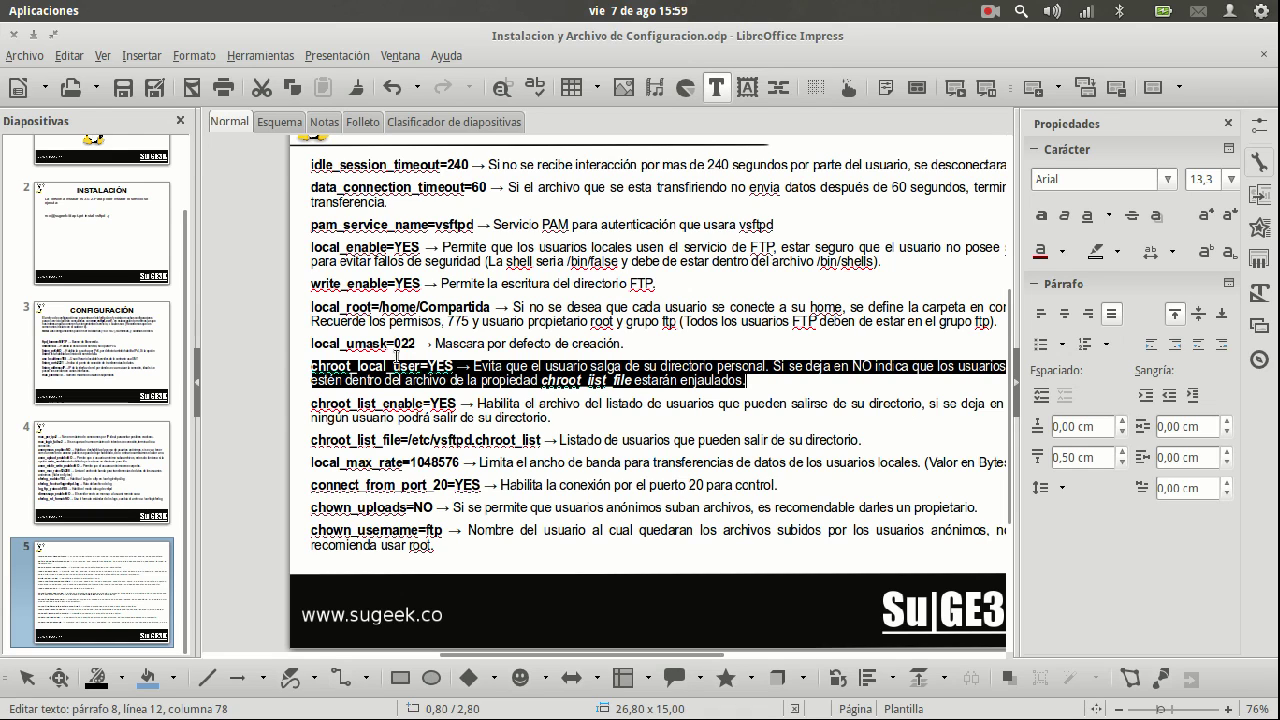
drag(330, 403, 666, 440)
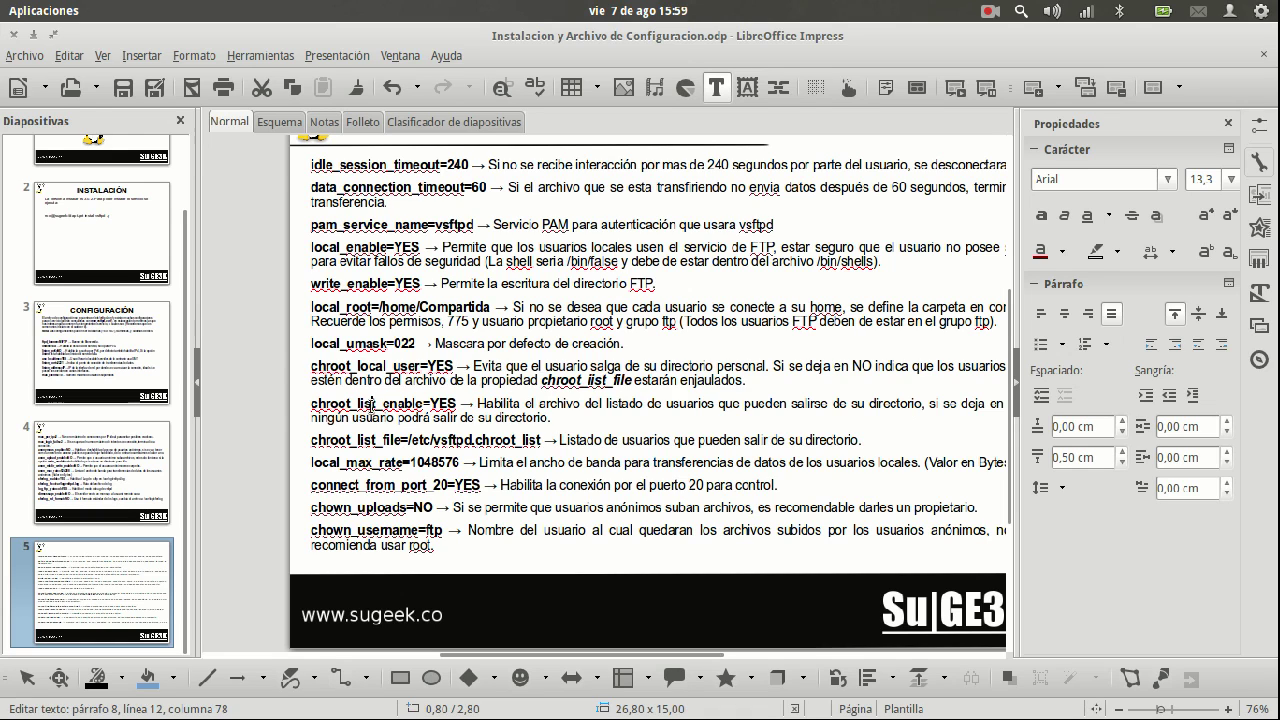
click(666, 440)
drag(312, 440, 862, 440)
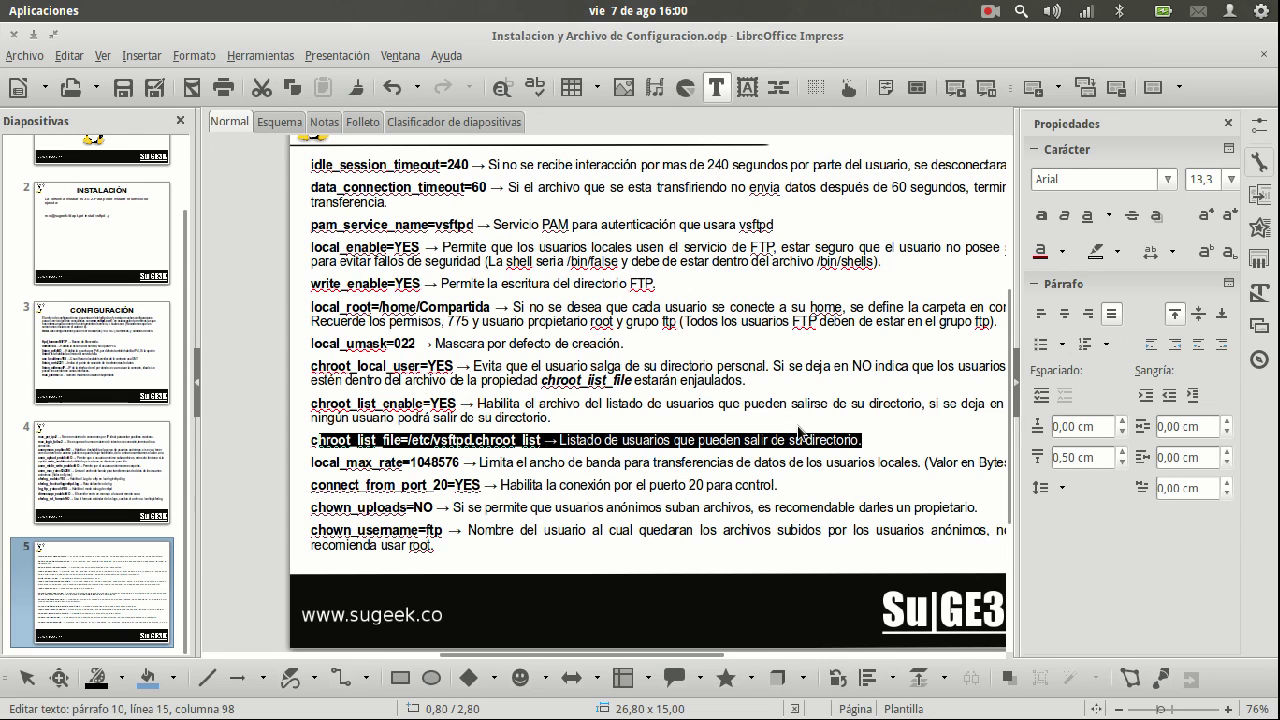
Step: Highlight chroot_local_user through chroot_list_file, then local_max_rate=1048576 and connect_from_port_20=YES
click(498, 462)
drag(314, 366, 396, 366)
drag(862, 440, 269, 378)
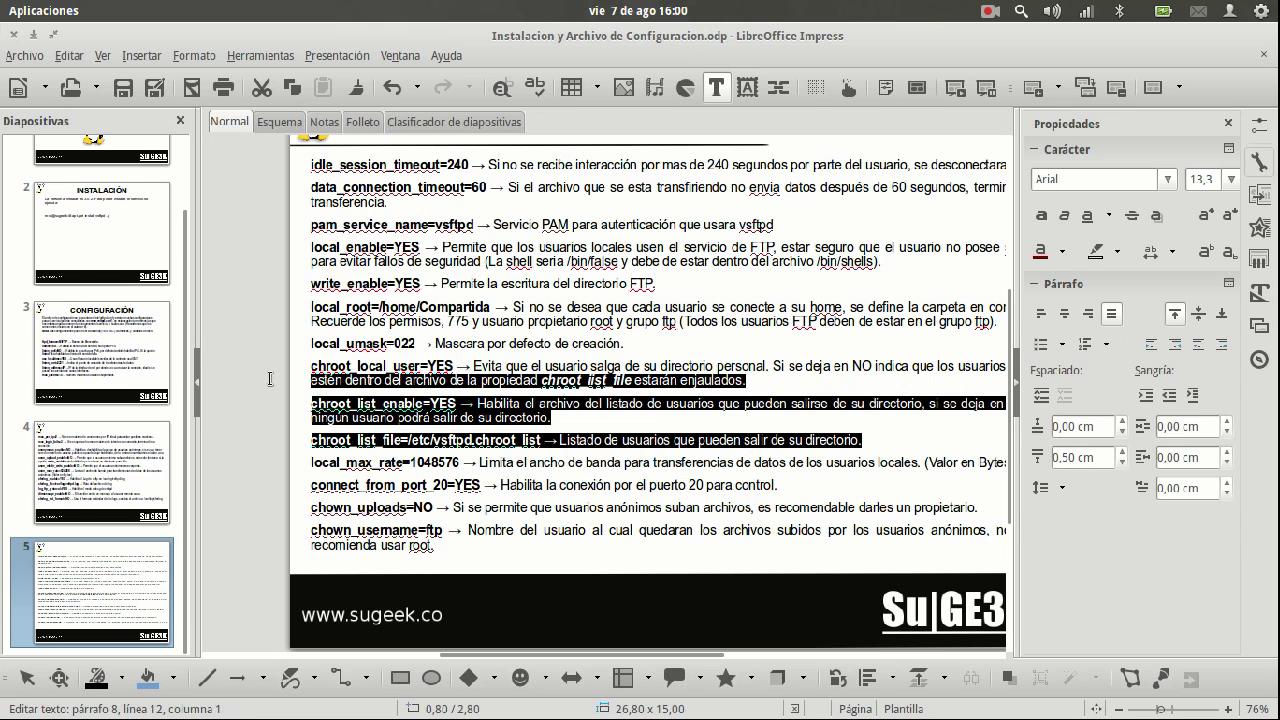
click(370, 378)
click(506, 462)
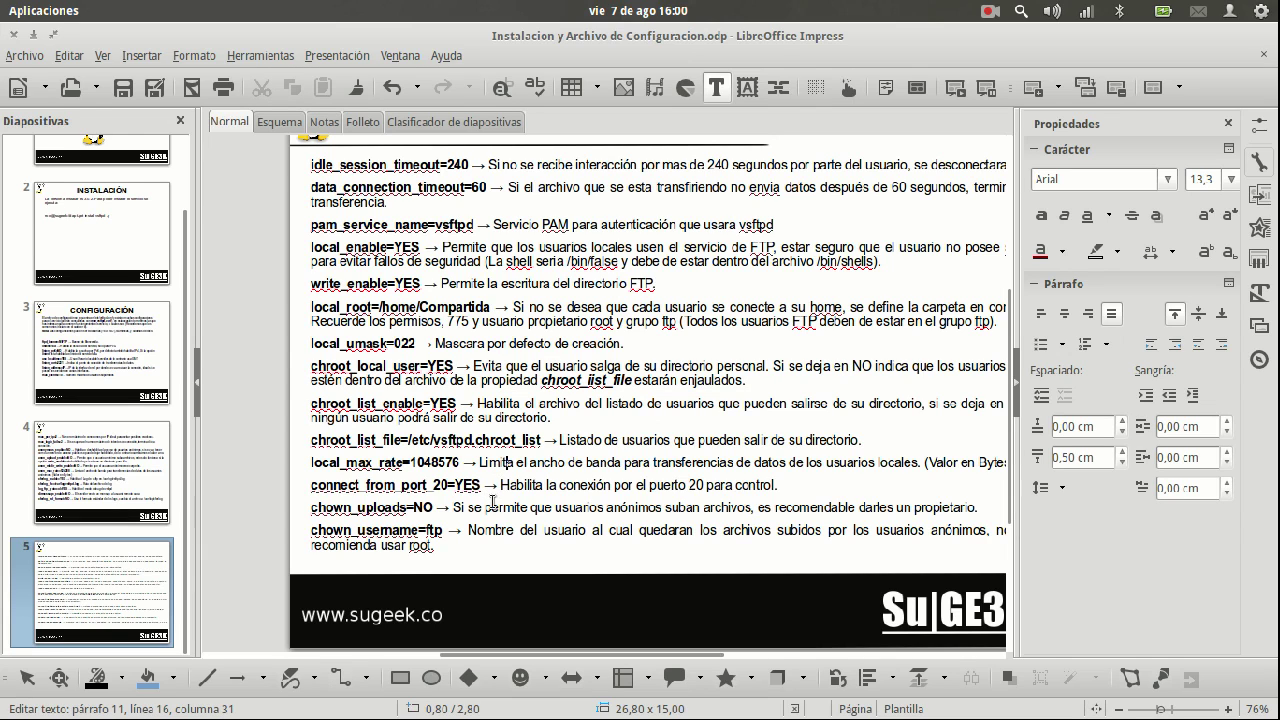
drag(318, 463, 461, 463)
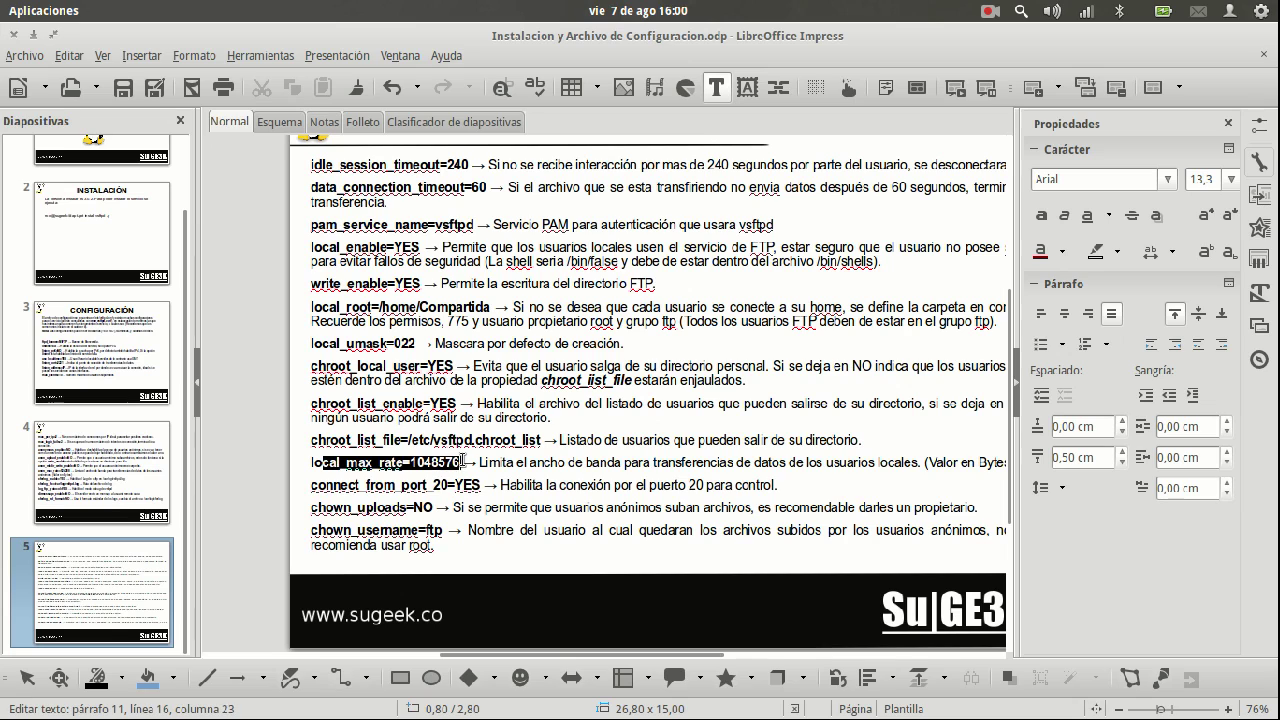
click(461, 464)
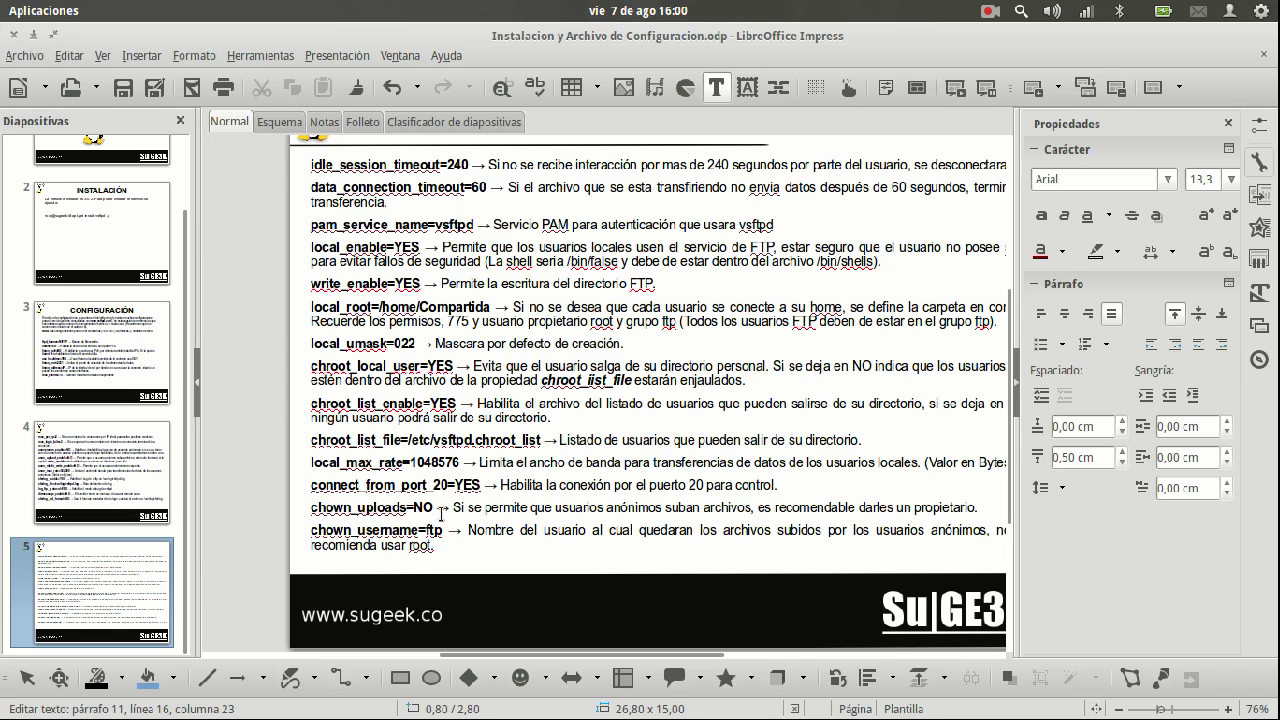
drag(332, 488, 795, 490)
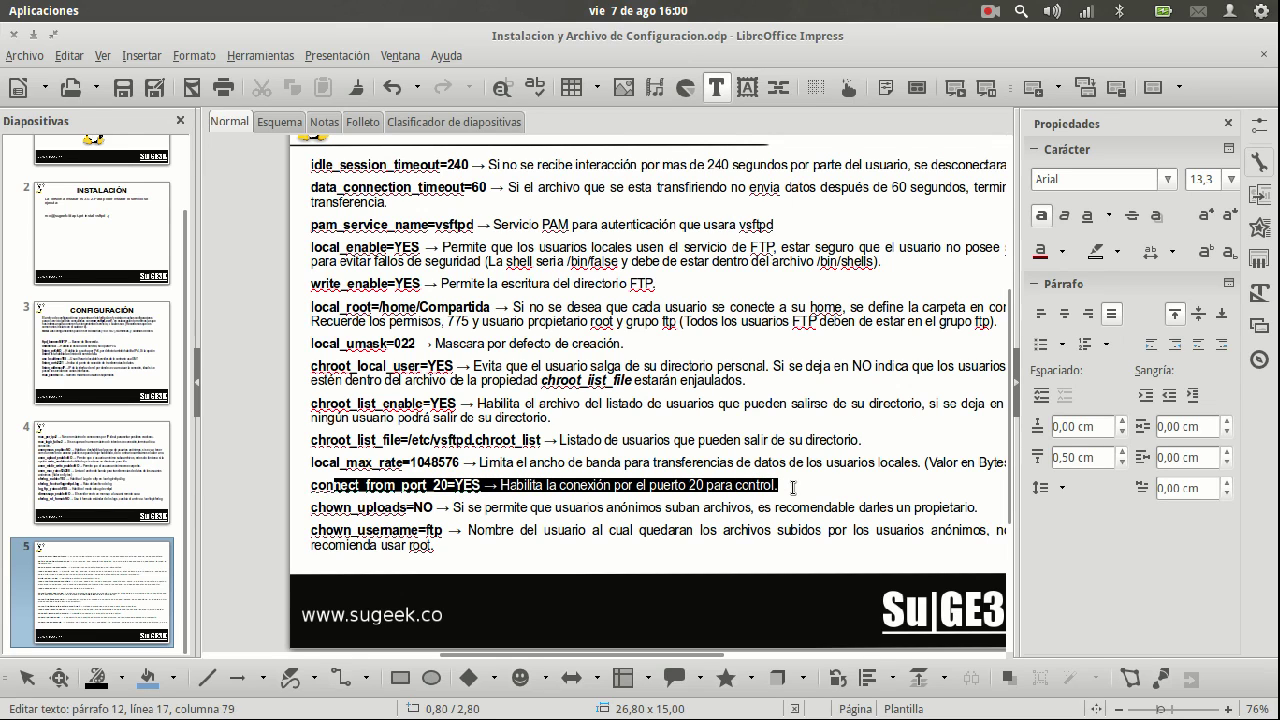
Step: Highlight chown_uploads=NO, then chown_username and its value ftp
scroll(565, 477, down, 1)
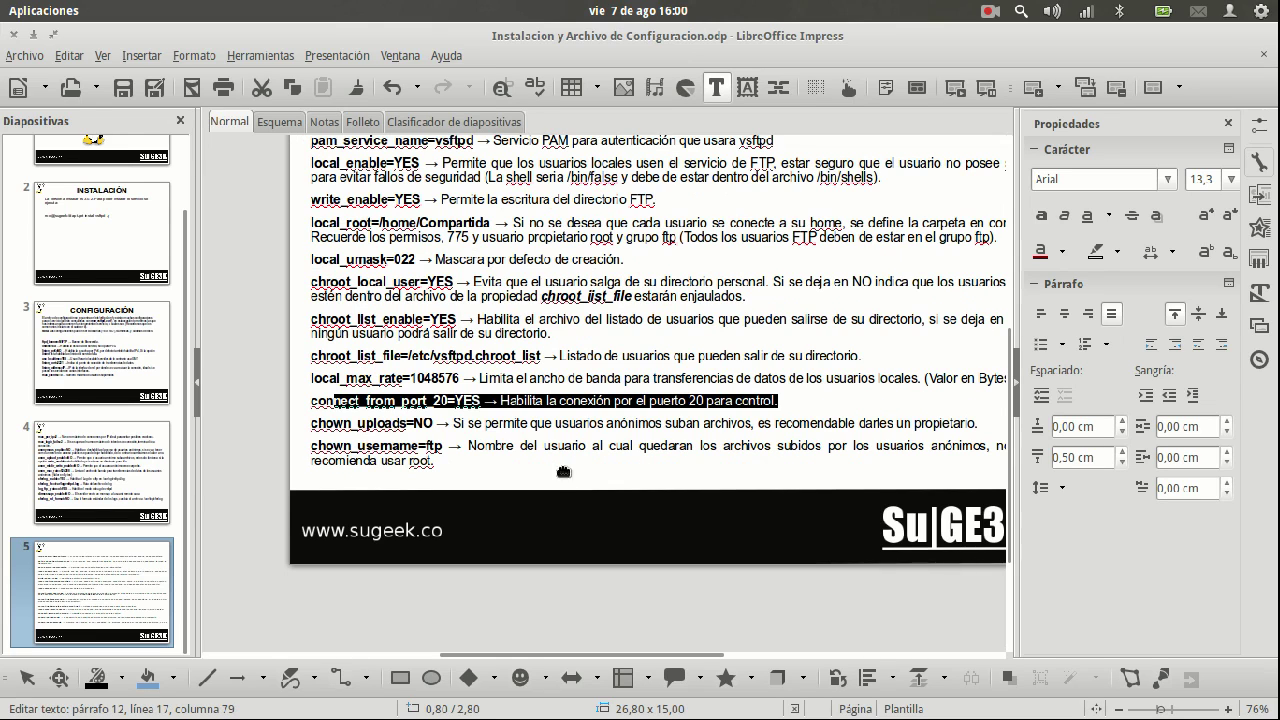
click(361, 423)
double_click(361, 423)
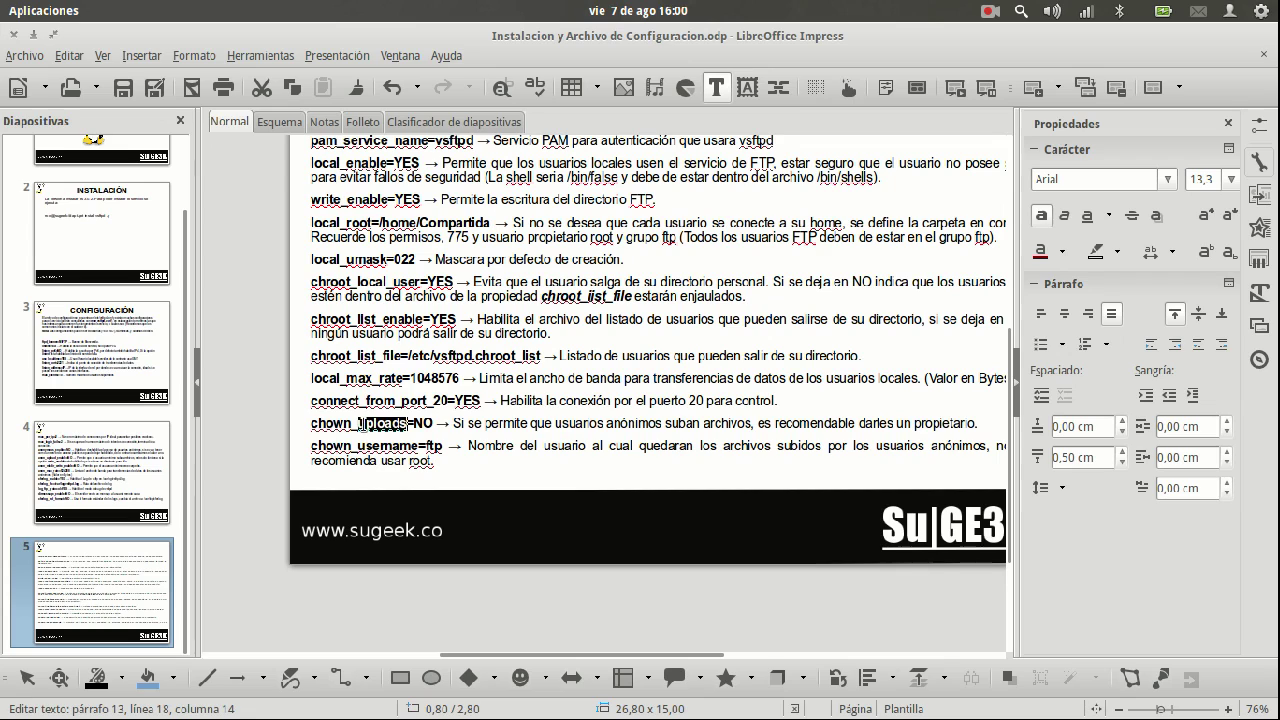
click(432, 423)
drag(431, 423, 320, 424)
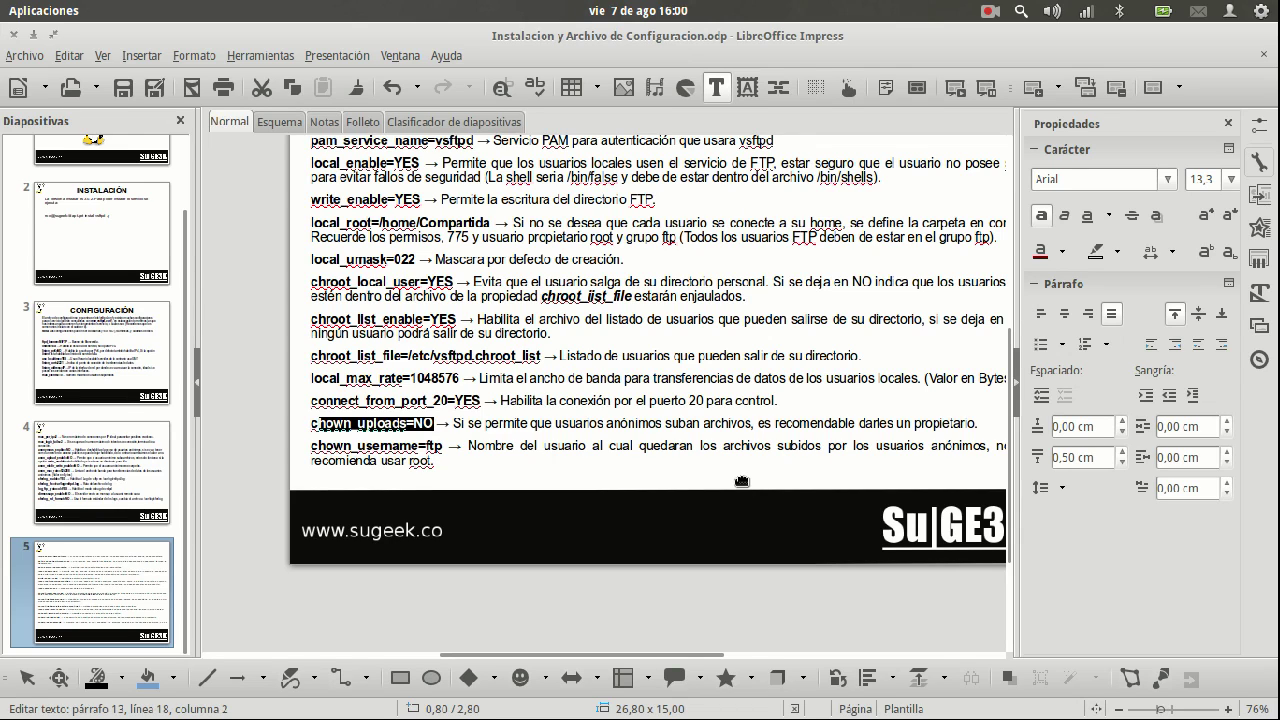
mouse_move(318, 447)
mouse_down()
mouse_move(416, 446)
mouse_move(436, 469)
mouse_up()
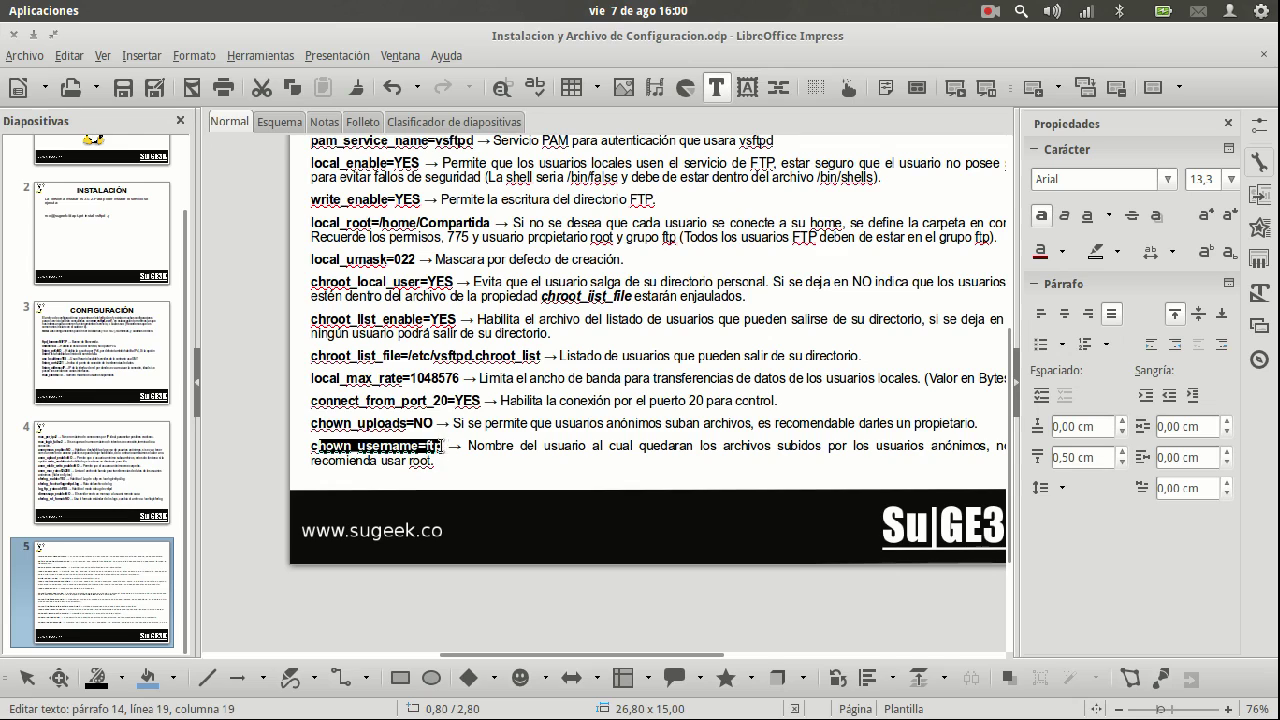
double_click(434, 447)
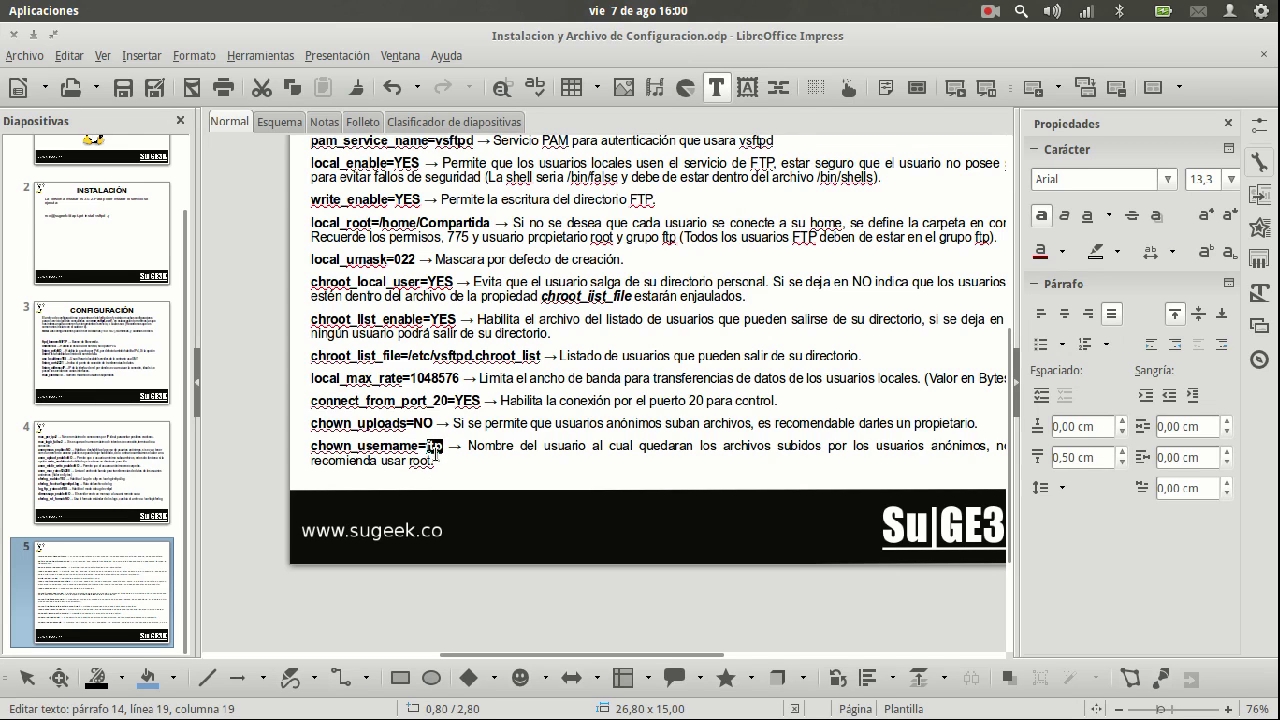
click(688, 357)
Step: Remove the stray capital L accidentally typed into chroot_list_file
click(583, 289)
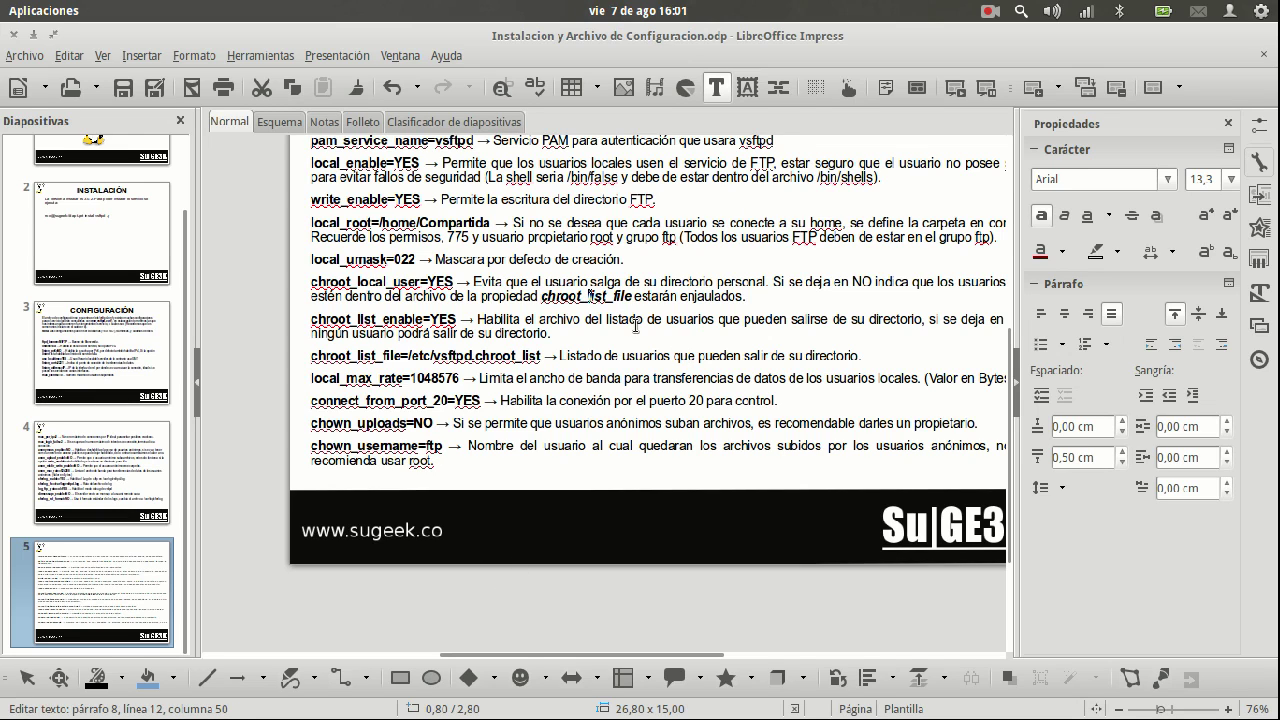
key(BackSpace)
text(L)
key(BackSpace)
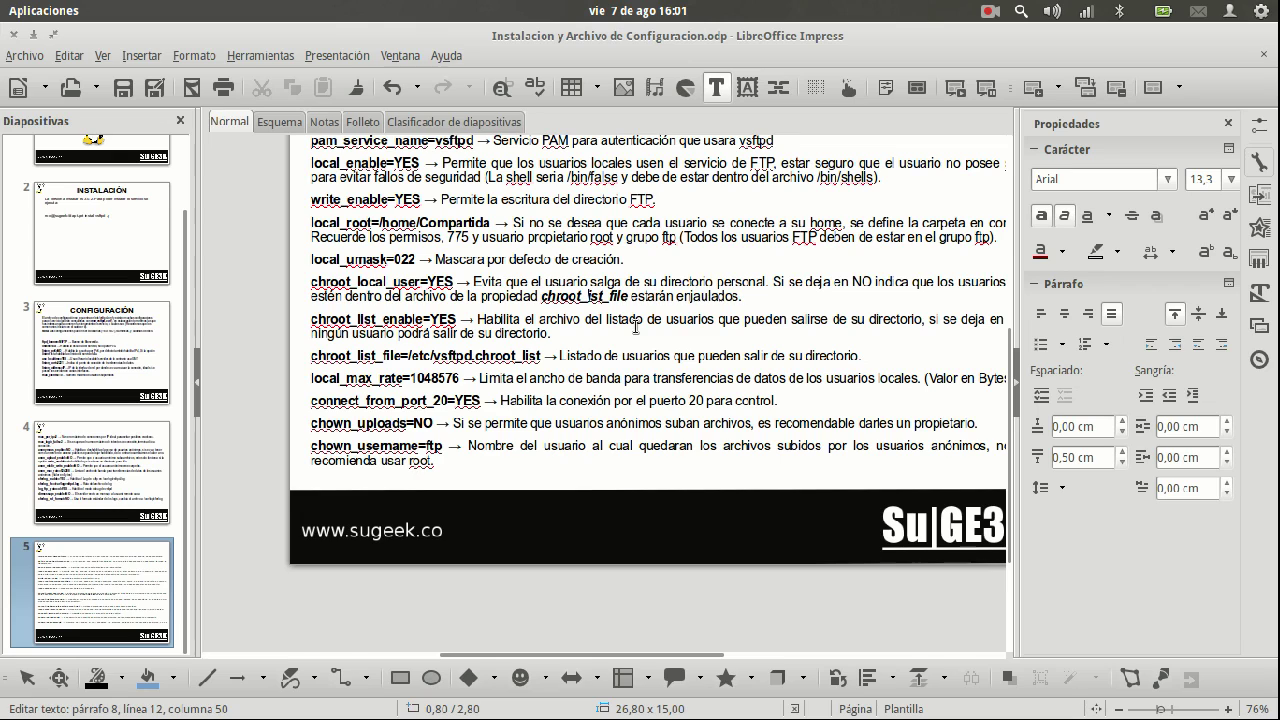
click(170, 420)
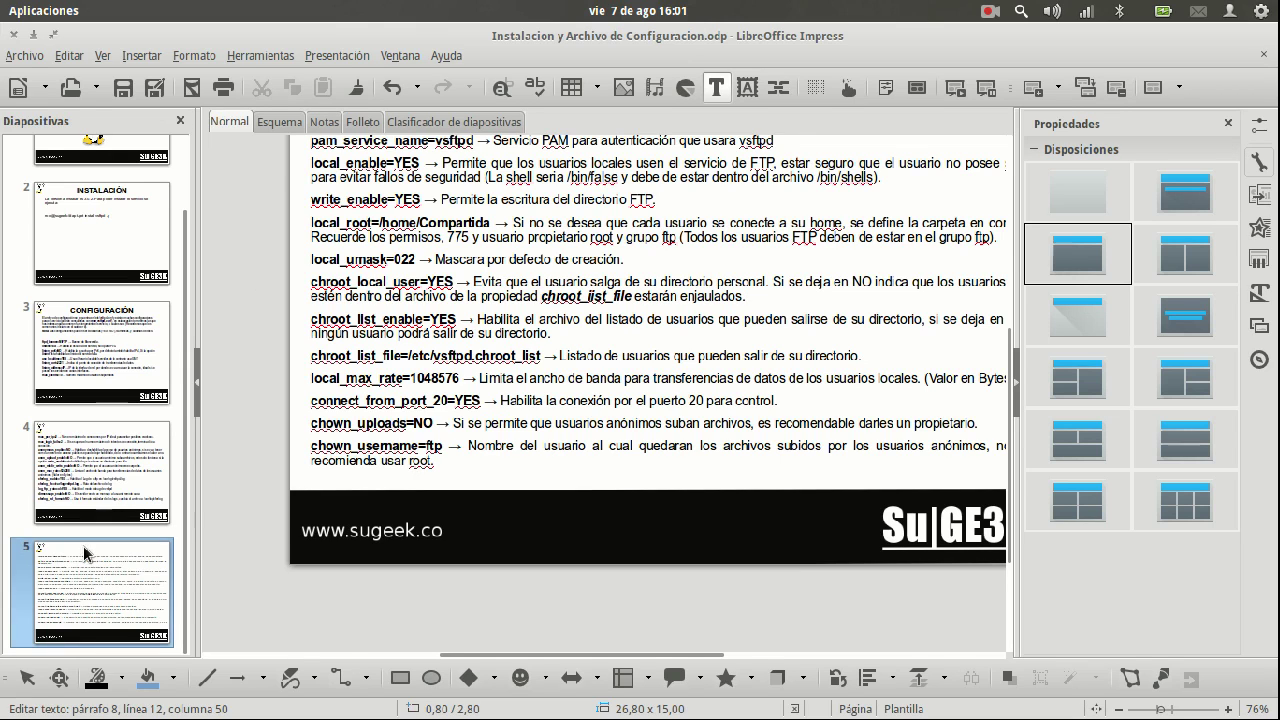
scroll(160, 380, up, 2)
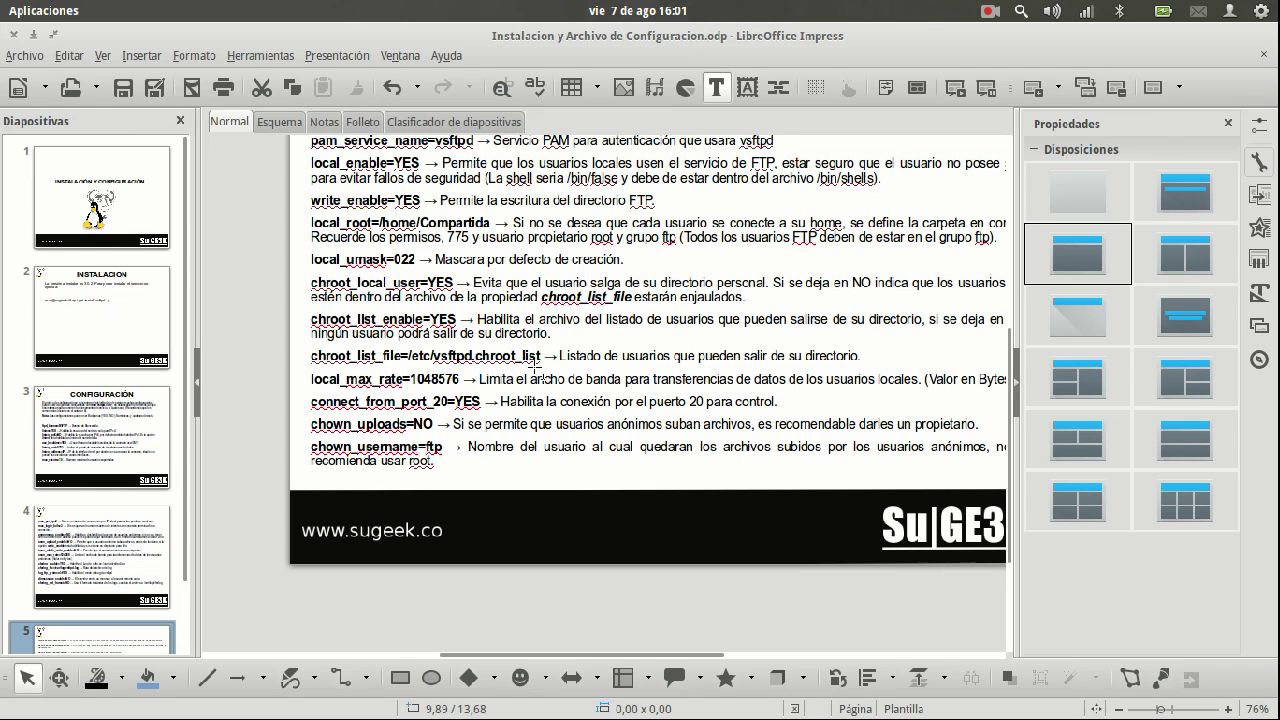
click(159, 564)
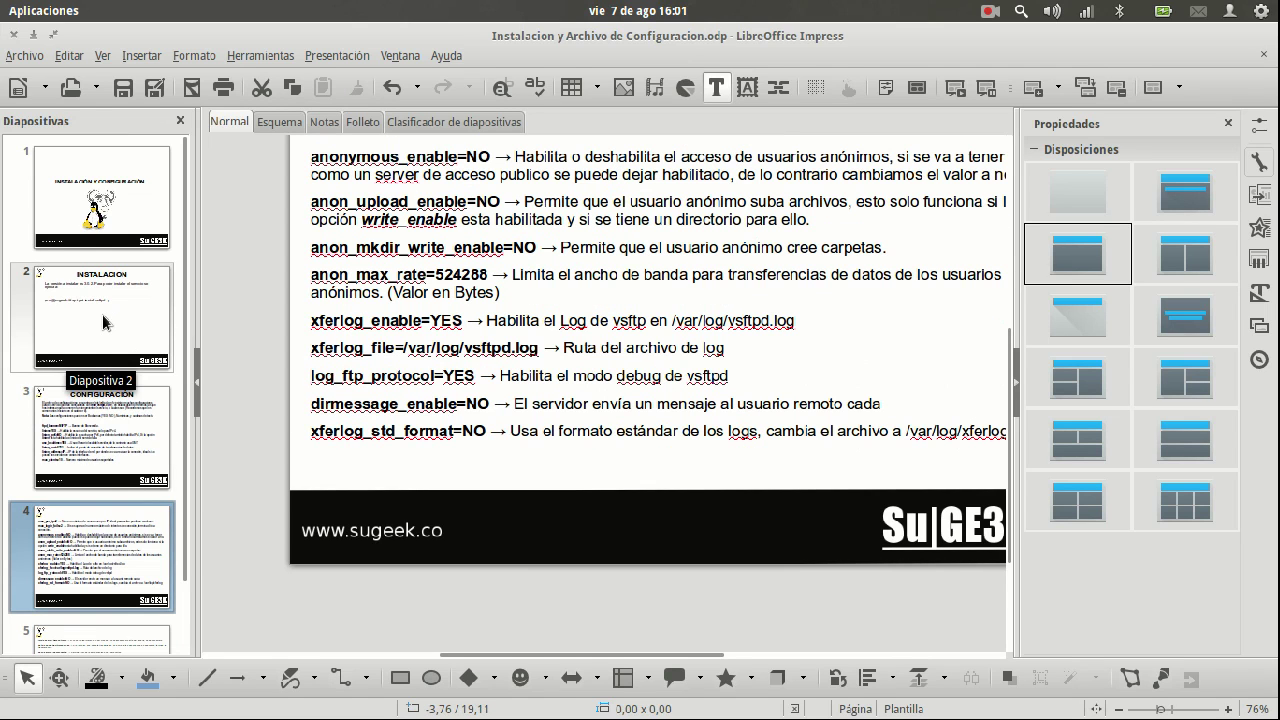
click(84, 443)
click(88, 309)
click(88, 200)
click(88, 310)
click(87, 540)
scroll(150, 420, down, 2)
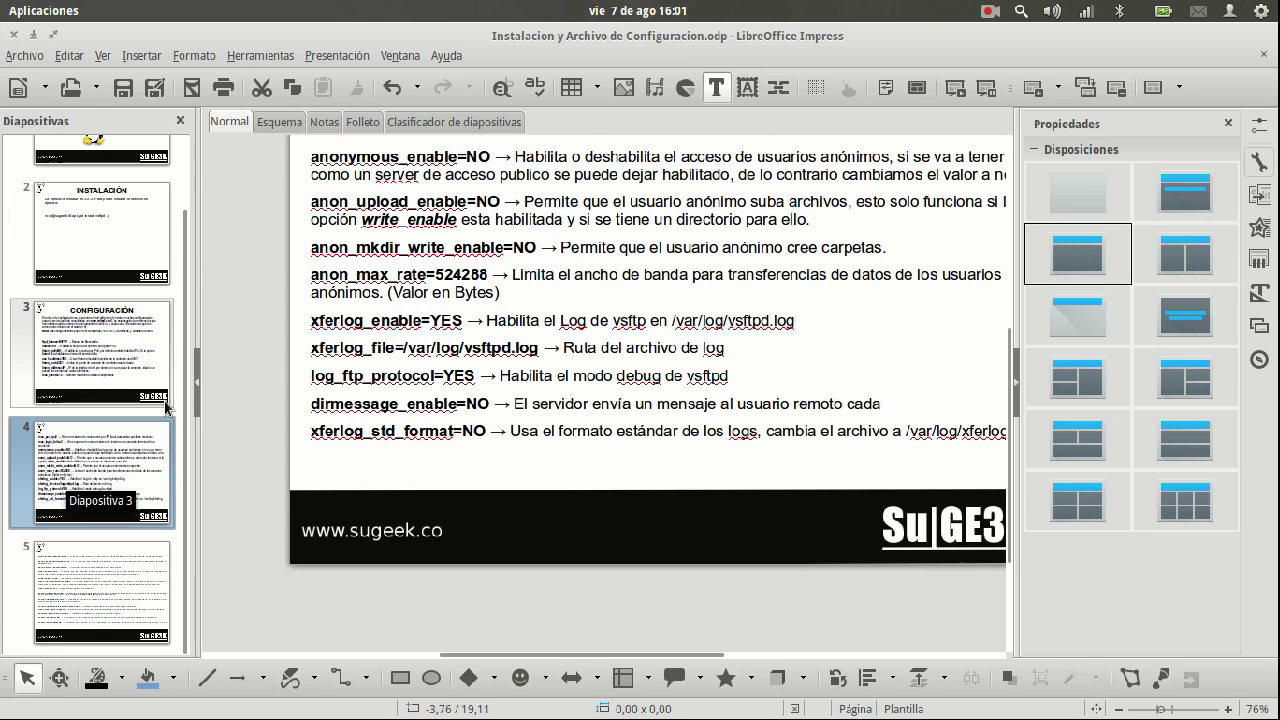
click(90, 577)
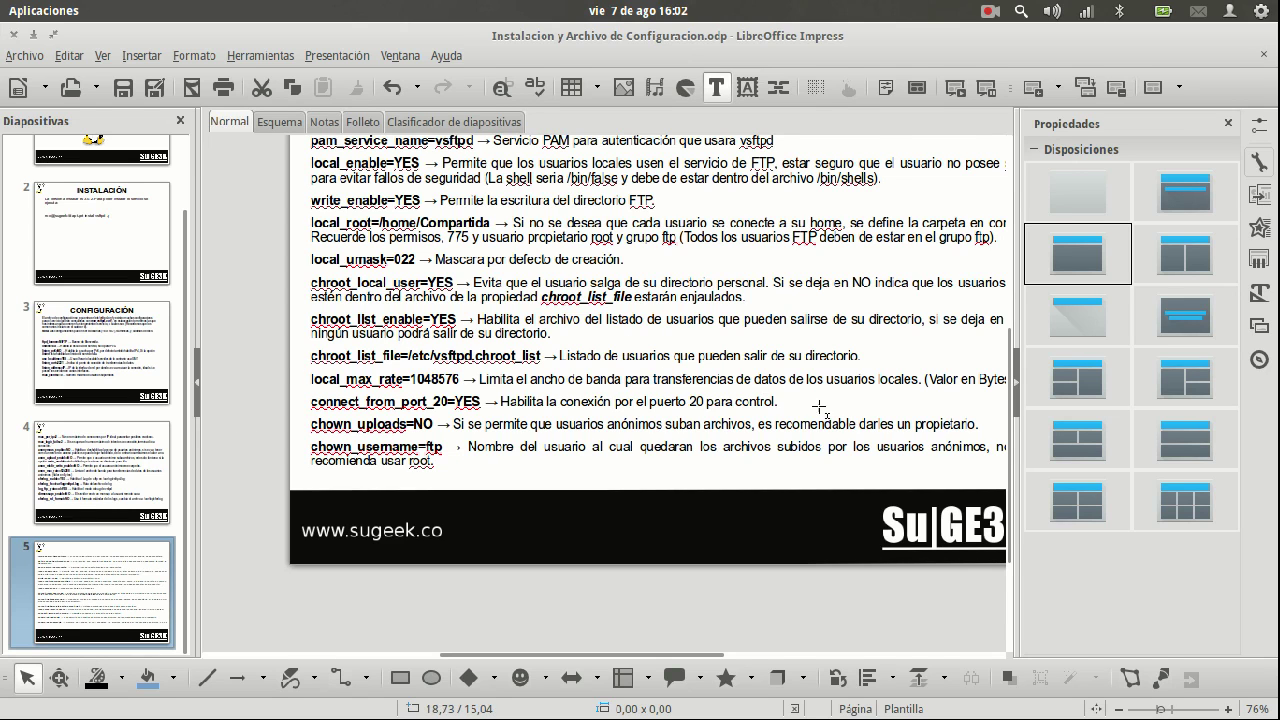
scroll(819, 406, up, 1)
scroll(832, 410, up, 1)
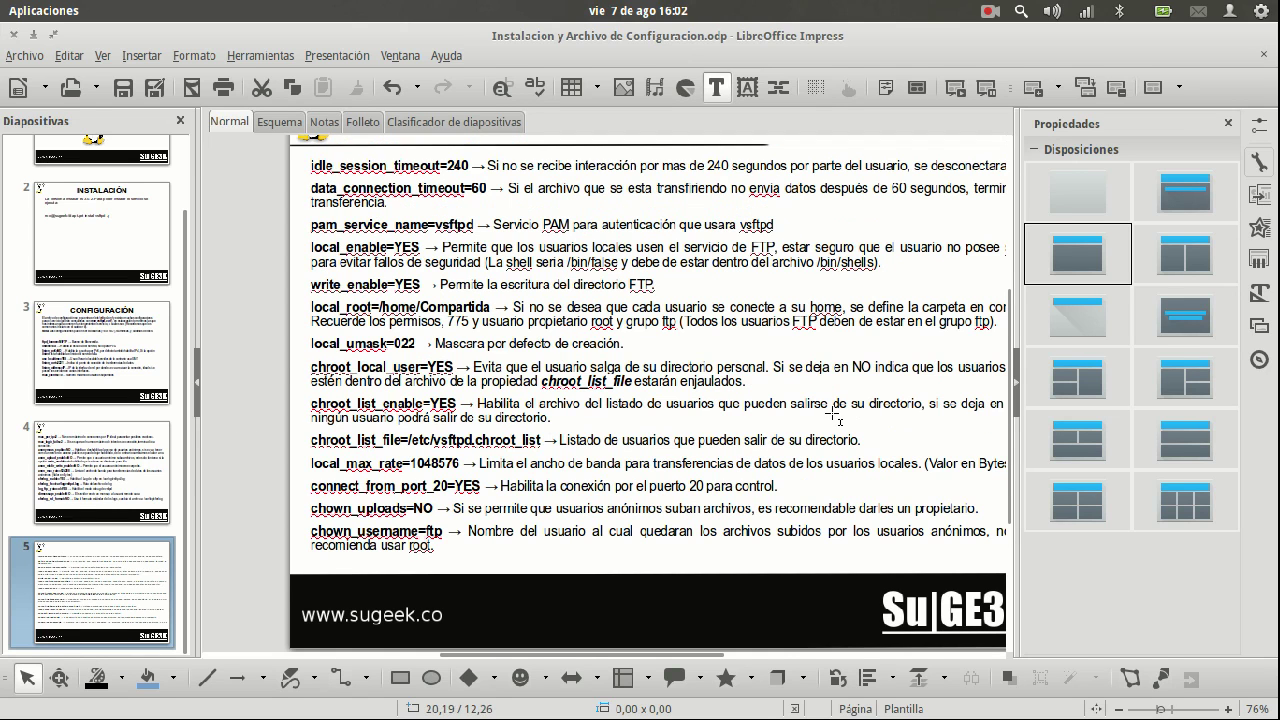